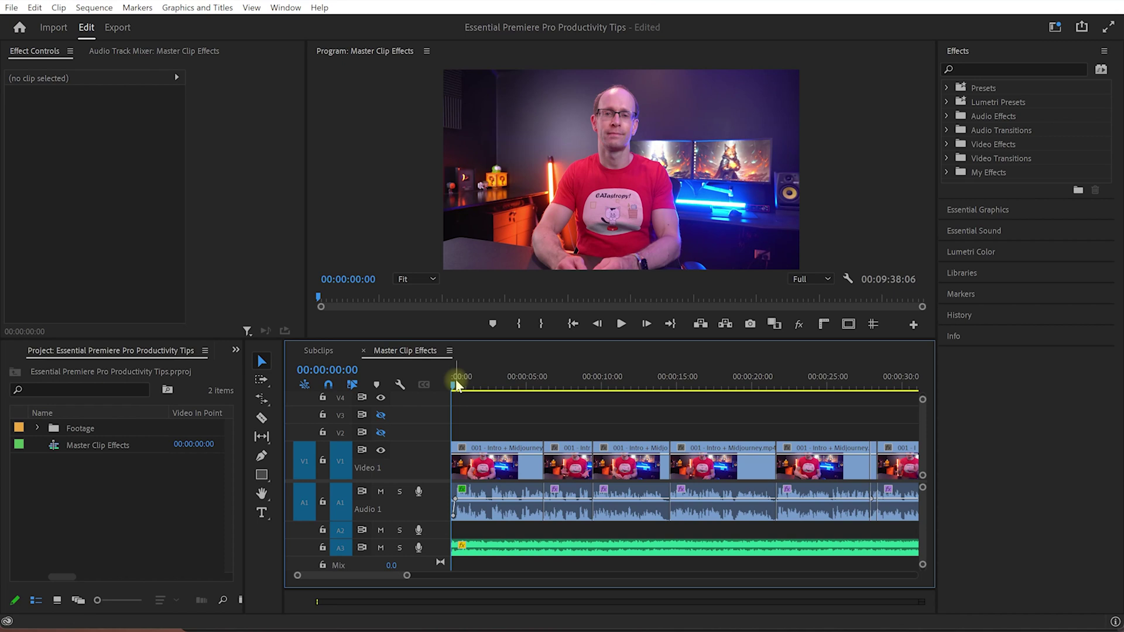
Preview the intro clips and start a Lumetri grade, raising exposure to 1.2 and checking the curves.
left_click_drag(457, 383, 567, 386)
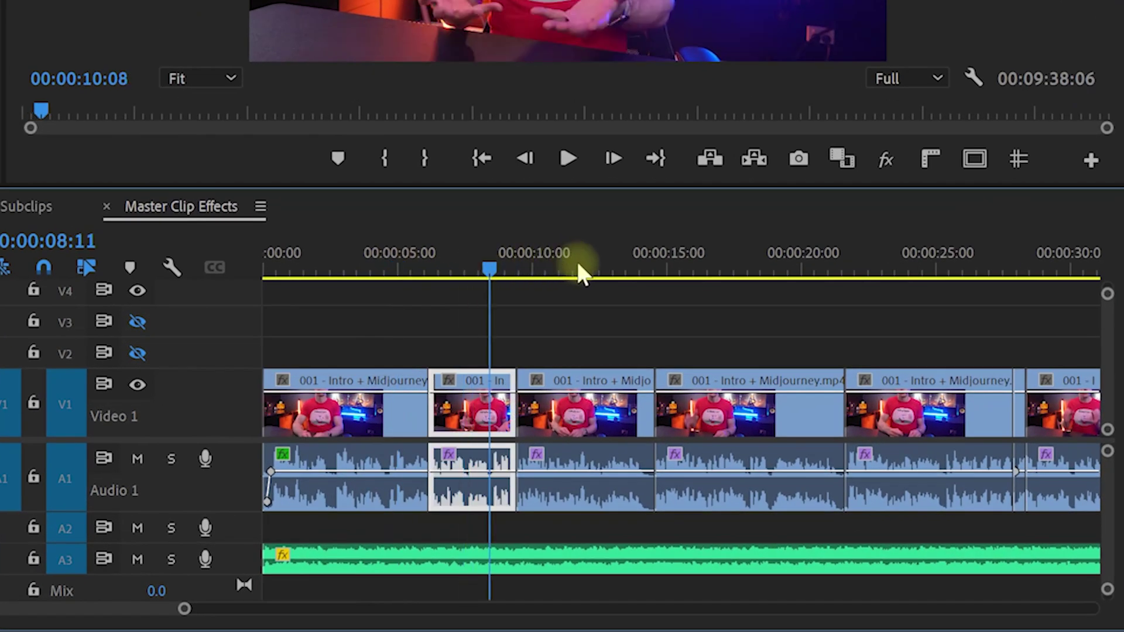
left_click_drag(578, 265, 786, 271)
left_click_drag(911, 281, 964, 270)
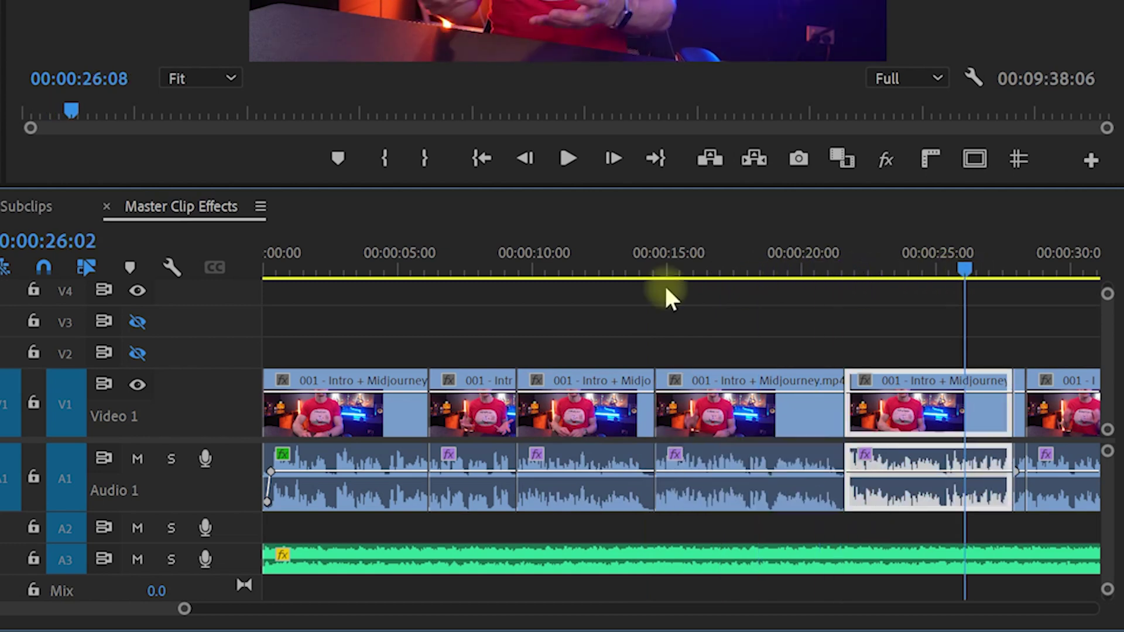
left_click_drag(401, 291, 369, 290)
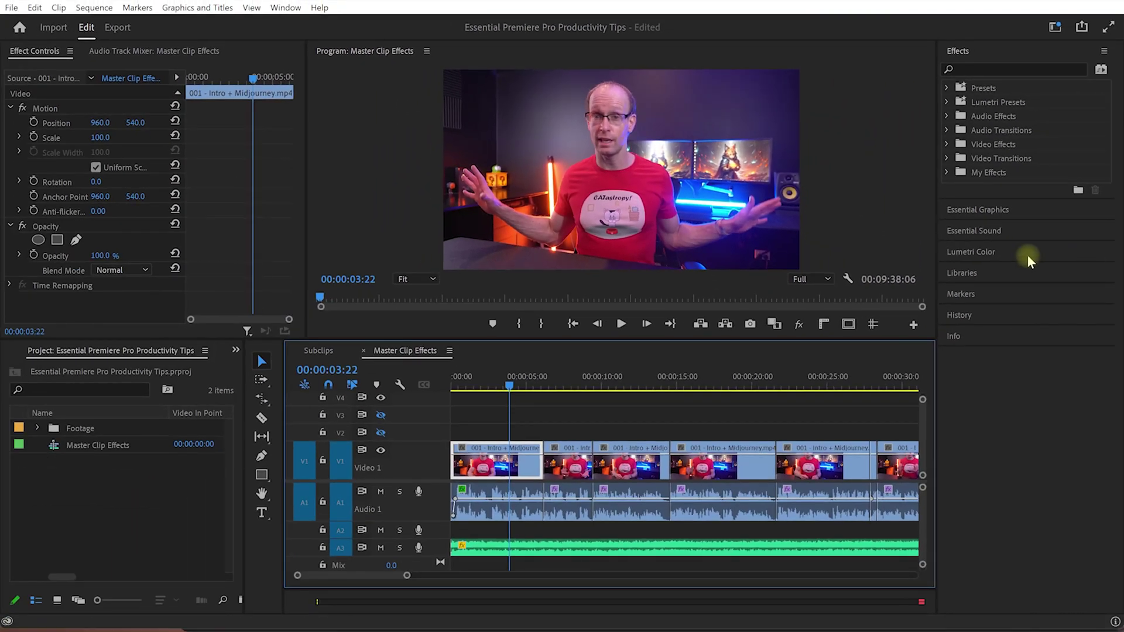
left_click(1029, 253)
left_click_drag(1046, 383, 1053, 386)
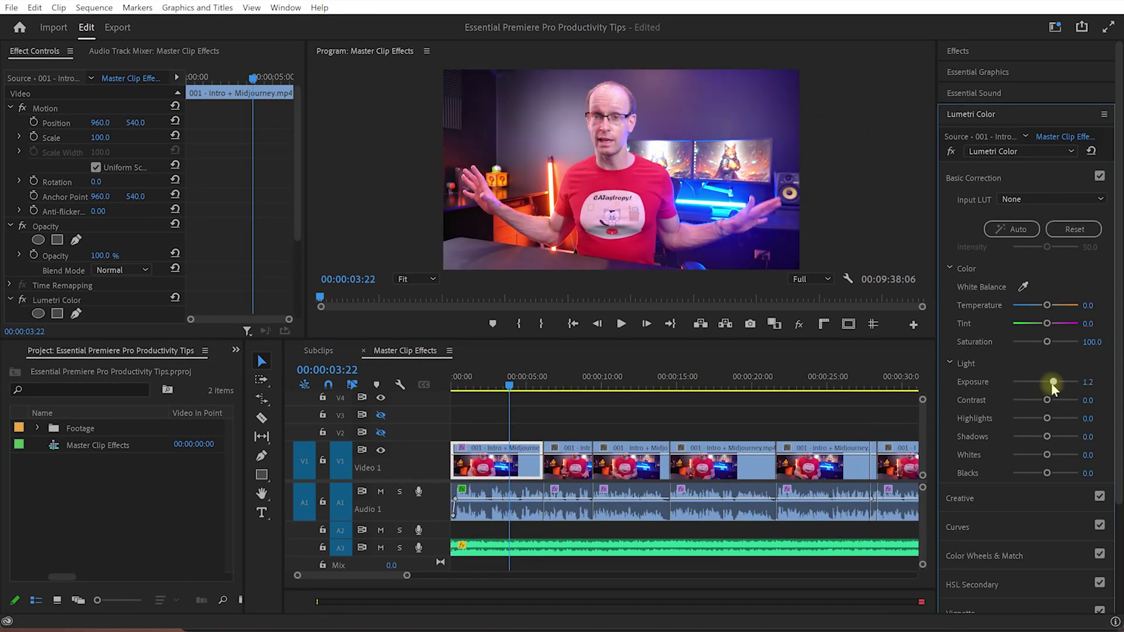
left_click(963, 591)
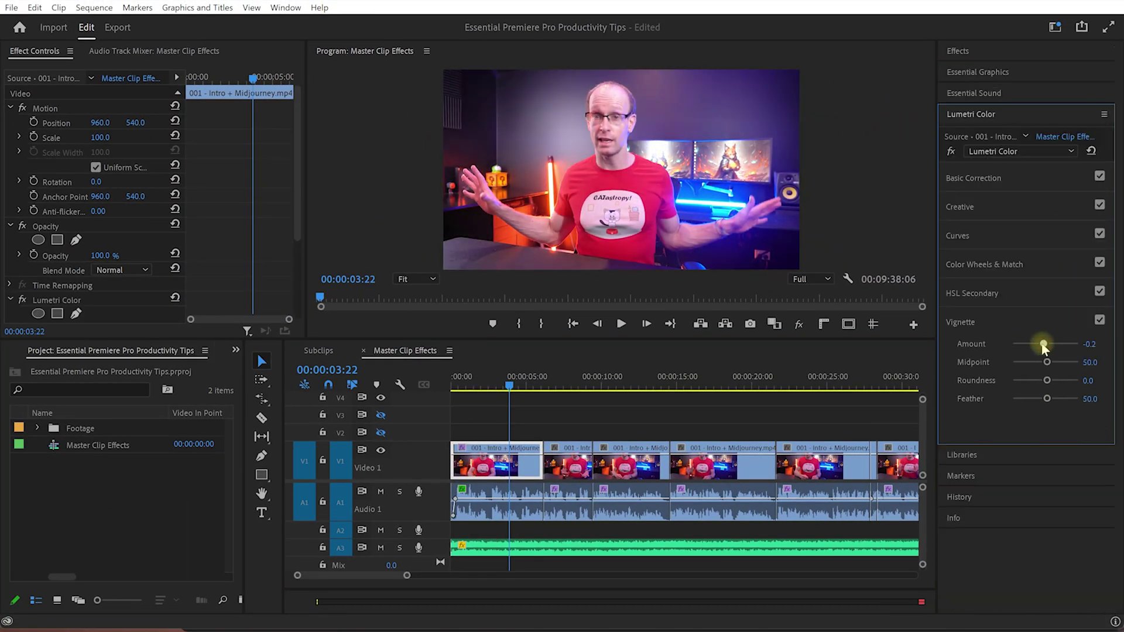
left_click(972, 235)
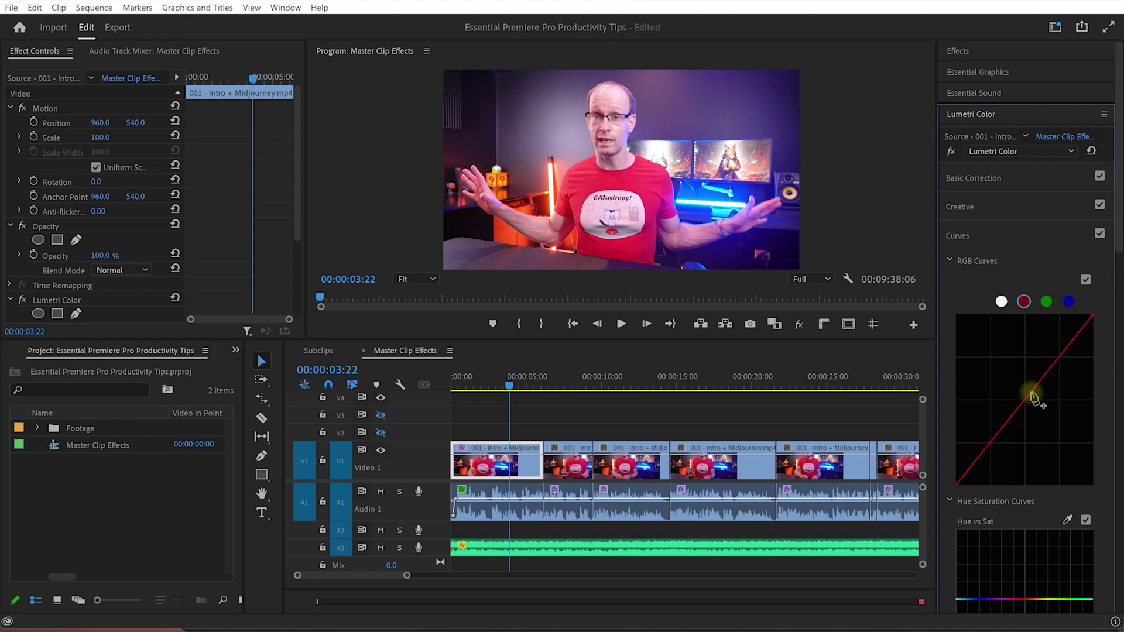
left_click(1024, 301)
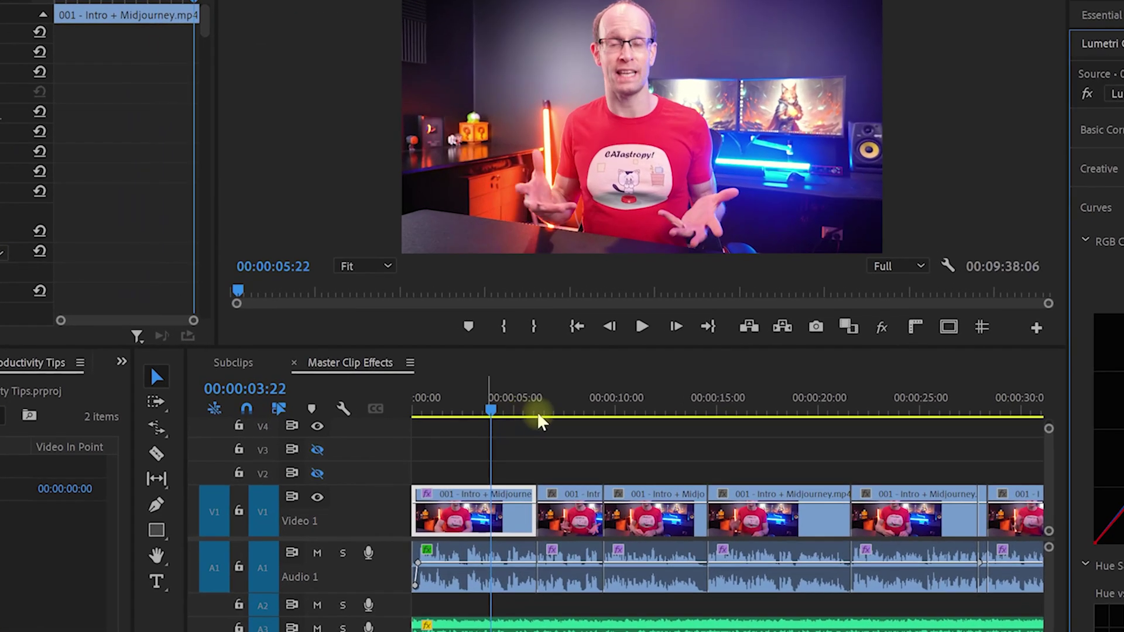
On the intro clip at 17:22, raise exposure to 2.2, adjust contrast and darken shadows to -14.9.
left_click_drag(566, 420, 527, 412)
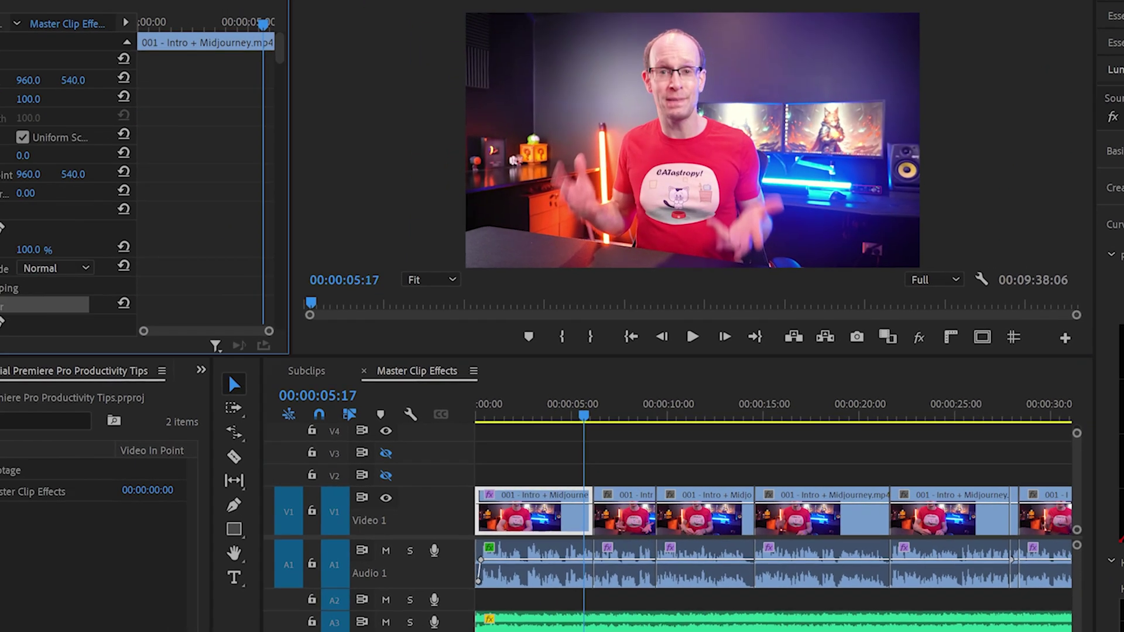
left_click_drag(618, 415, 791, 417)
left_click_drag(836, 449, 861, 447)
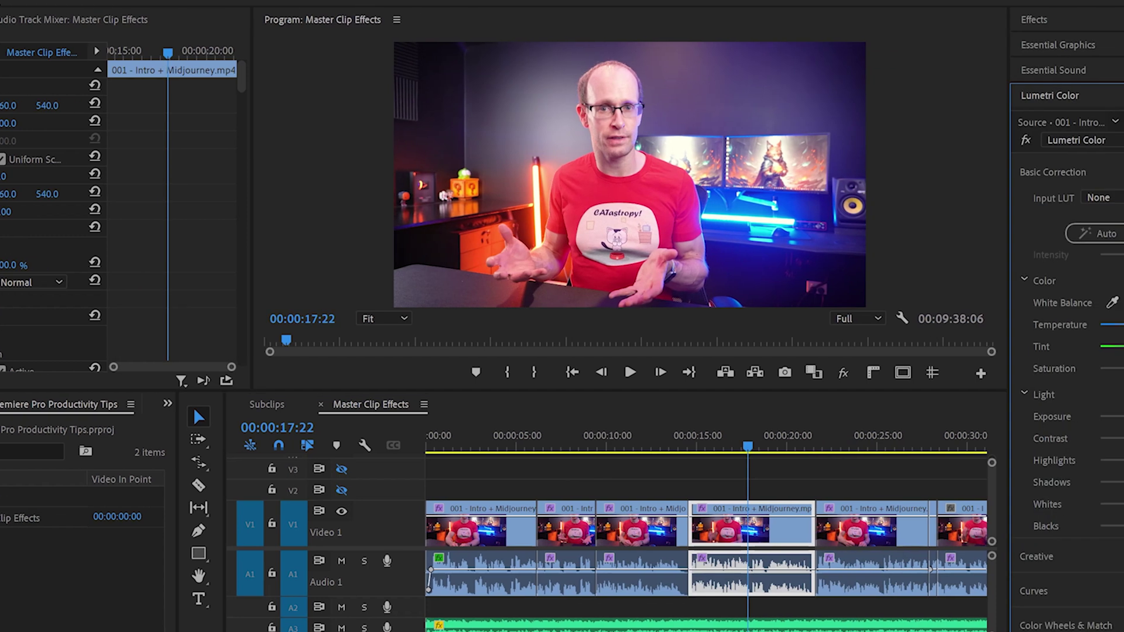
left_click_drag(1044, 417, 1052, 439)
left_click_drag(1044, 482, 1032, 482)
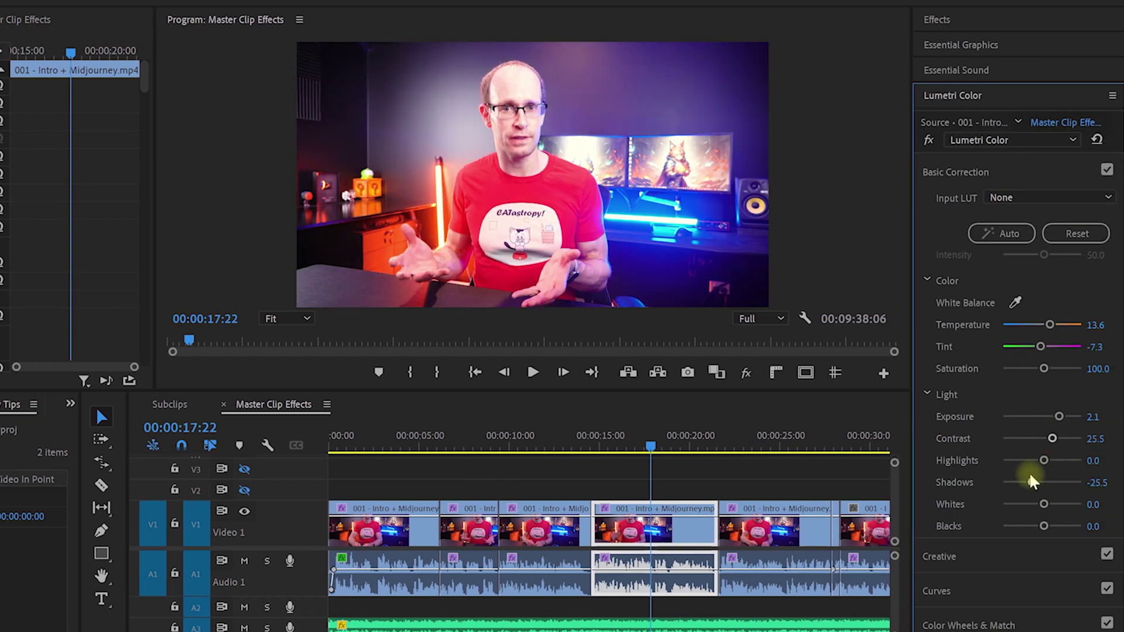
left_click(721, 445)
left_click_drag(704, 447, 703, 444)
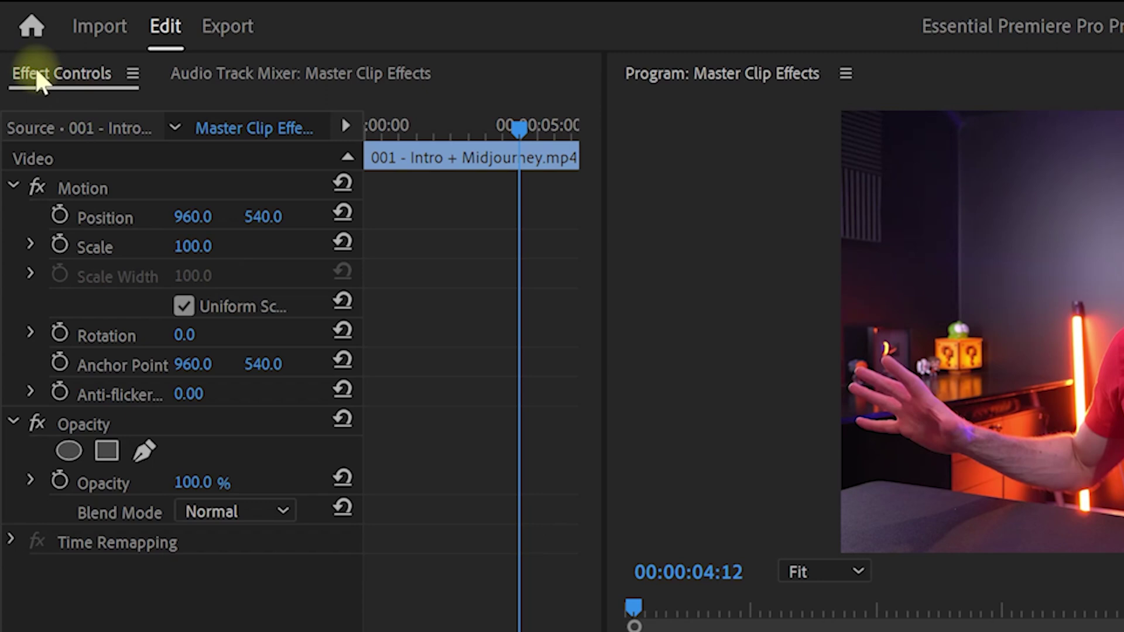
left_click(68, 125)
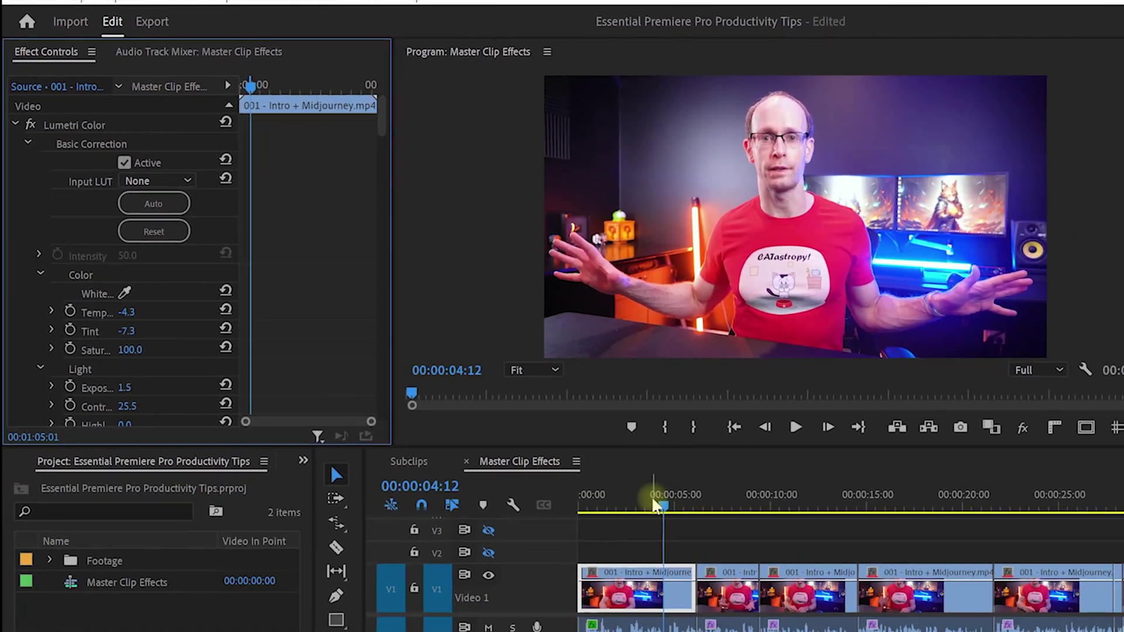
left_click_drag(656, 502, 822, 497)
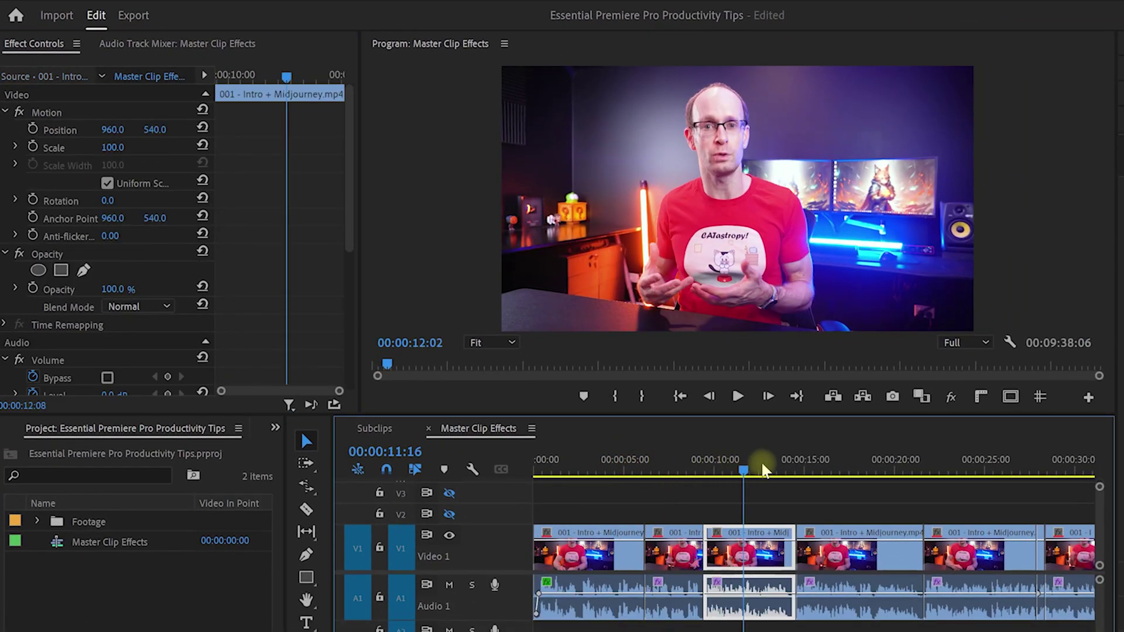
left_click_drag(763, 466, 963, 472)
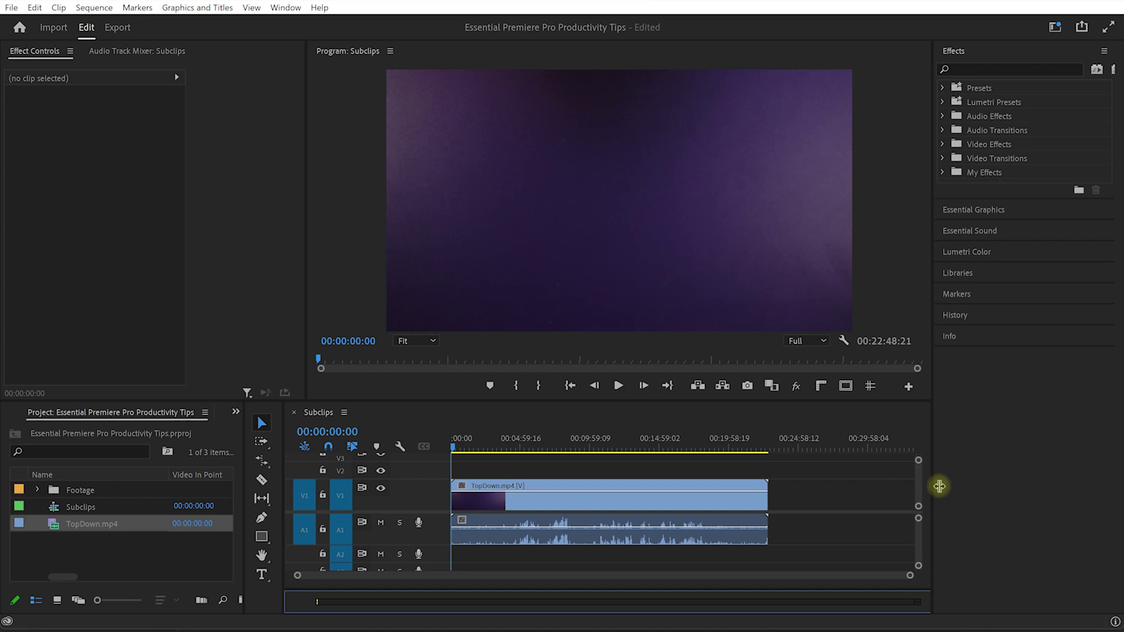
Preview the TopDown.mp4 clip, razor it at several points and remove unwanted pieces.
left_click(459, 450)
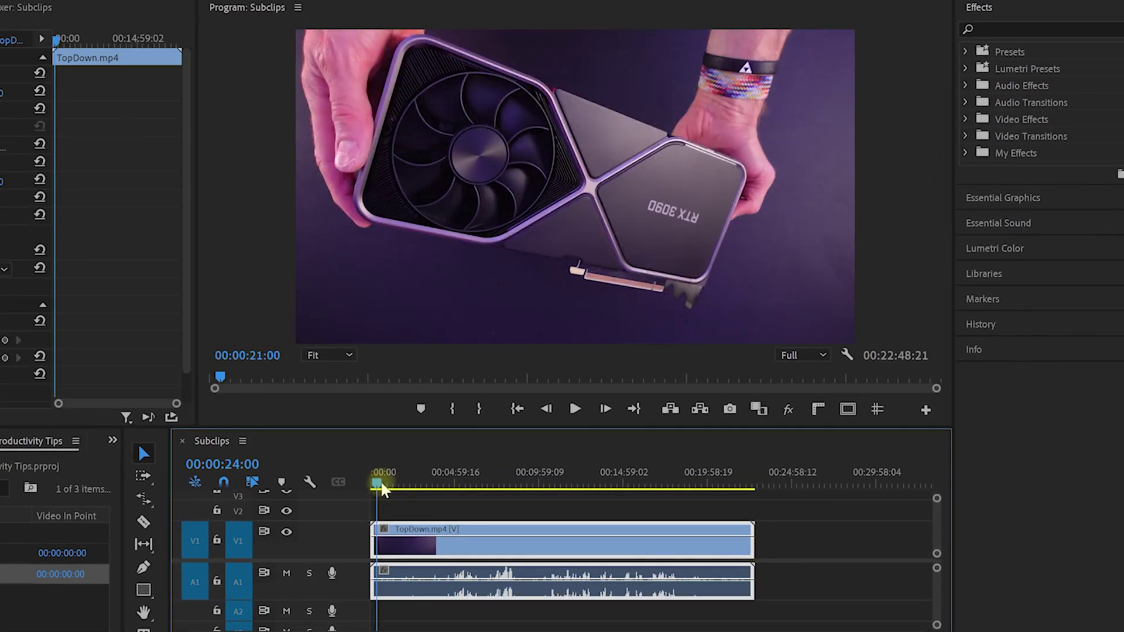
left_click_drag(381, 489, 695, 489)
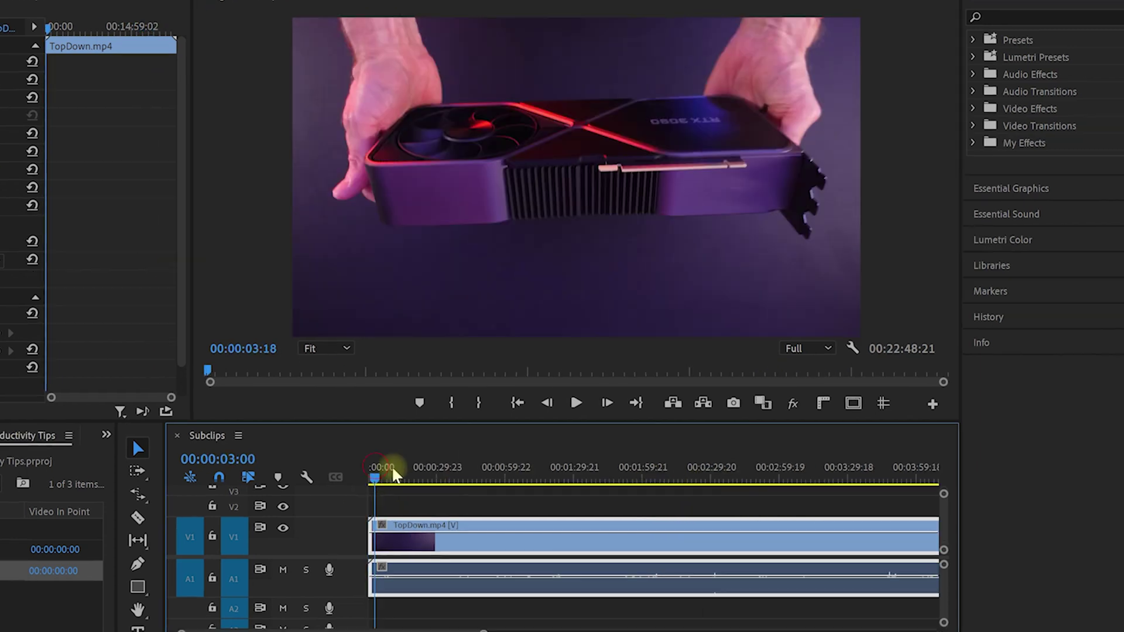
left_click_drag(389, 469, 405, 474)
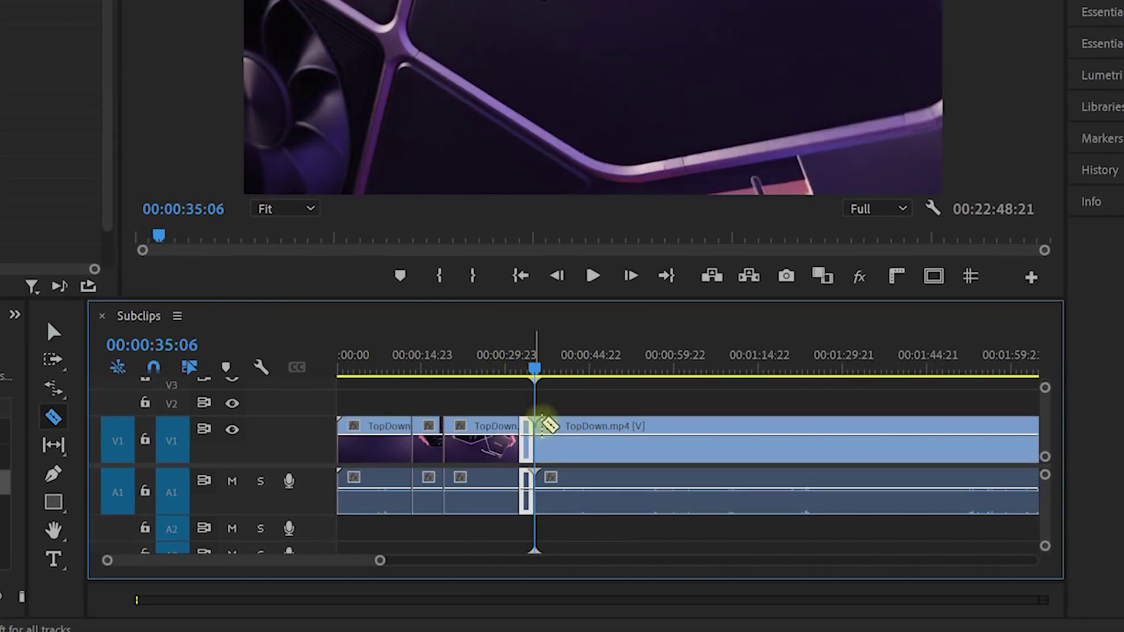
left_click(618, 390)
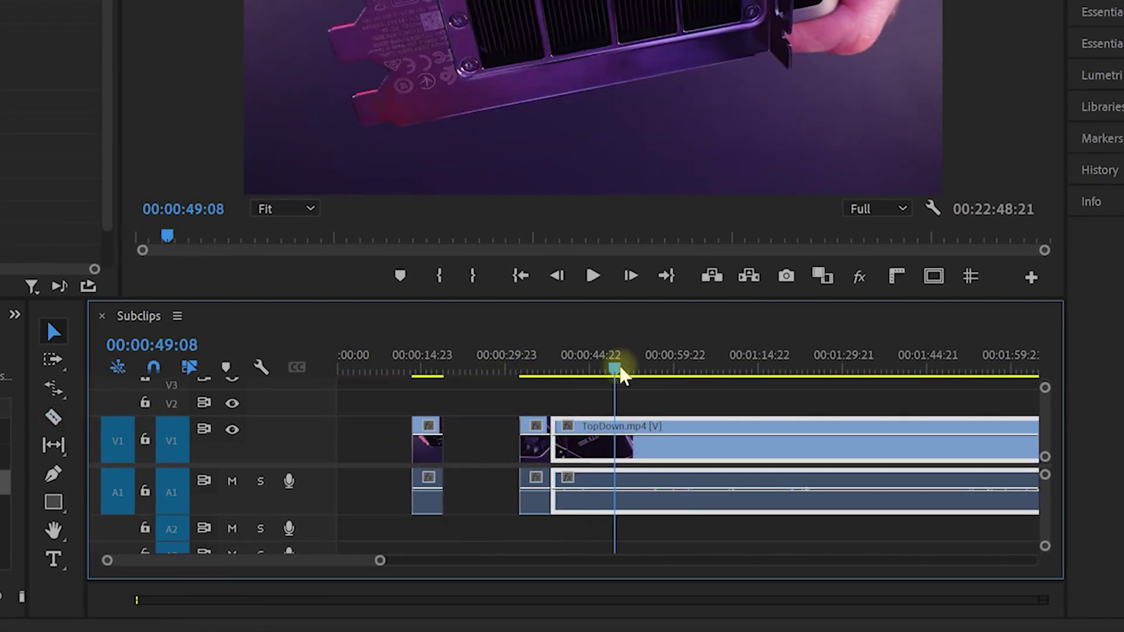
left_click(644, 401)
left_click(675, 434)
left_click(682, 433)
left_click(640, 439)
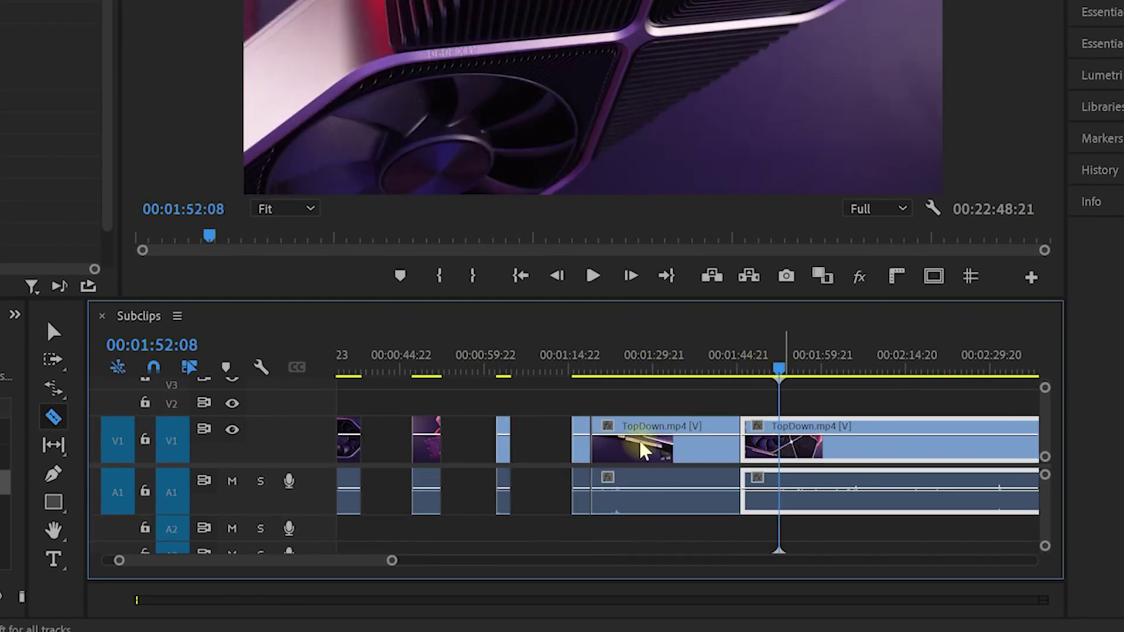
key("v")
Make further razor cuts in TopDown.mp4, then scrub back through the edited footage.
left_click(502, 433)
left_click(705, 368)
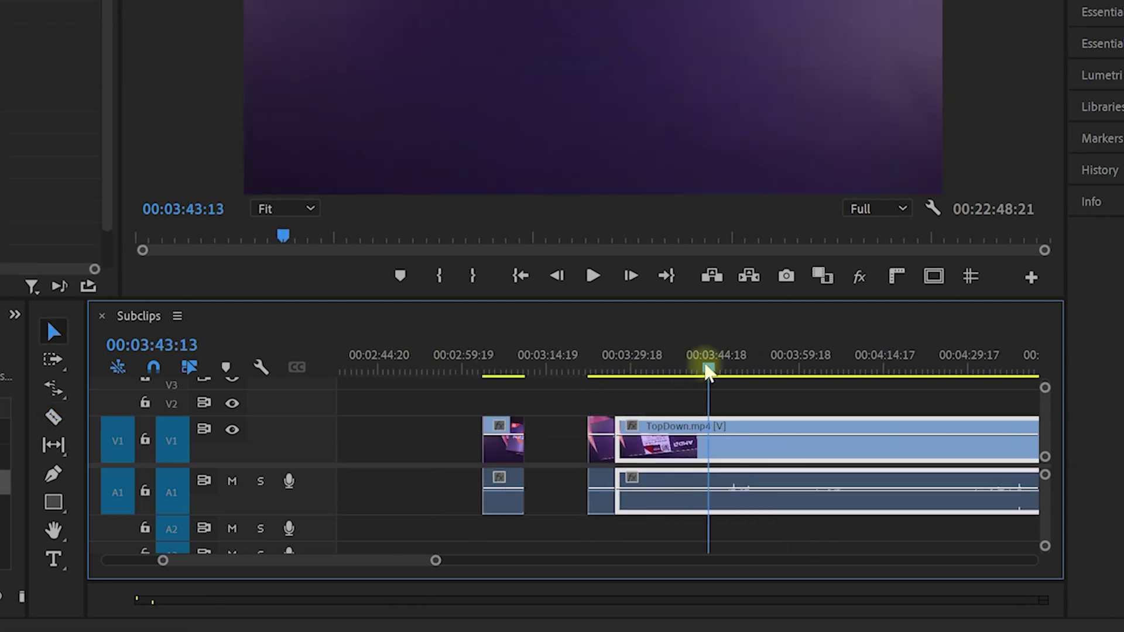
key("c")
left_click(807, 433)
left_click(835, 375)
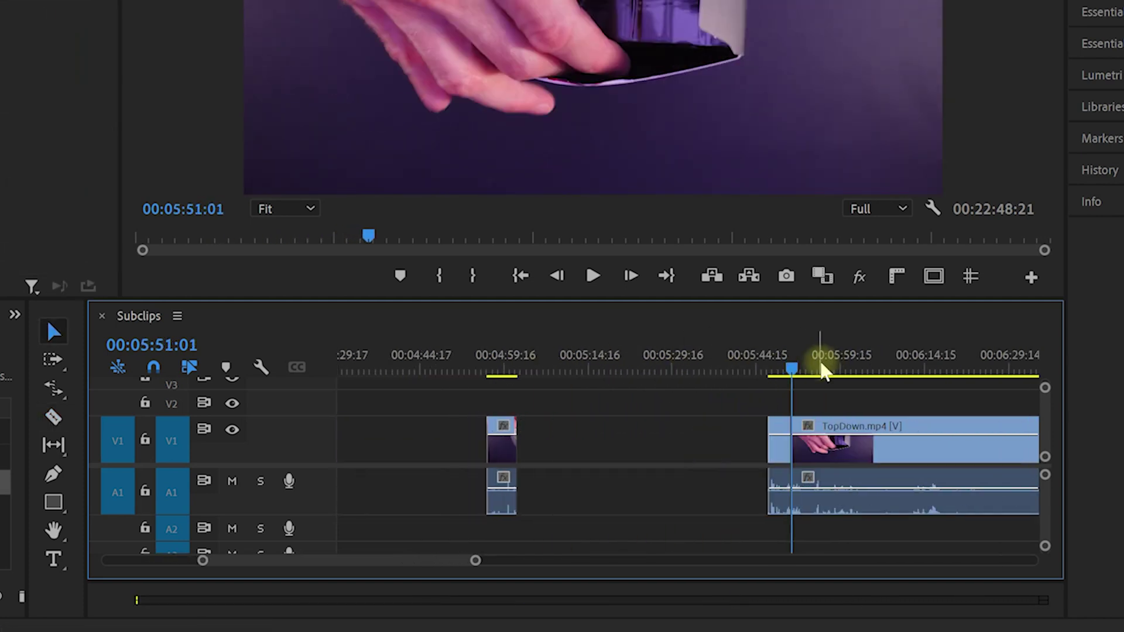
key("v")
left_click(707, 375)
left_click_drag(705, 375, 434, 389)
key("=")
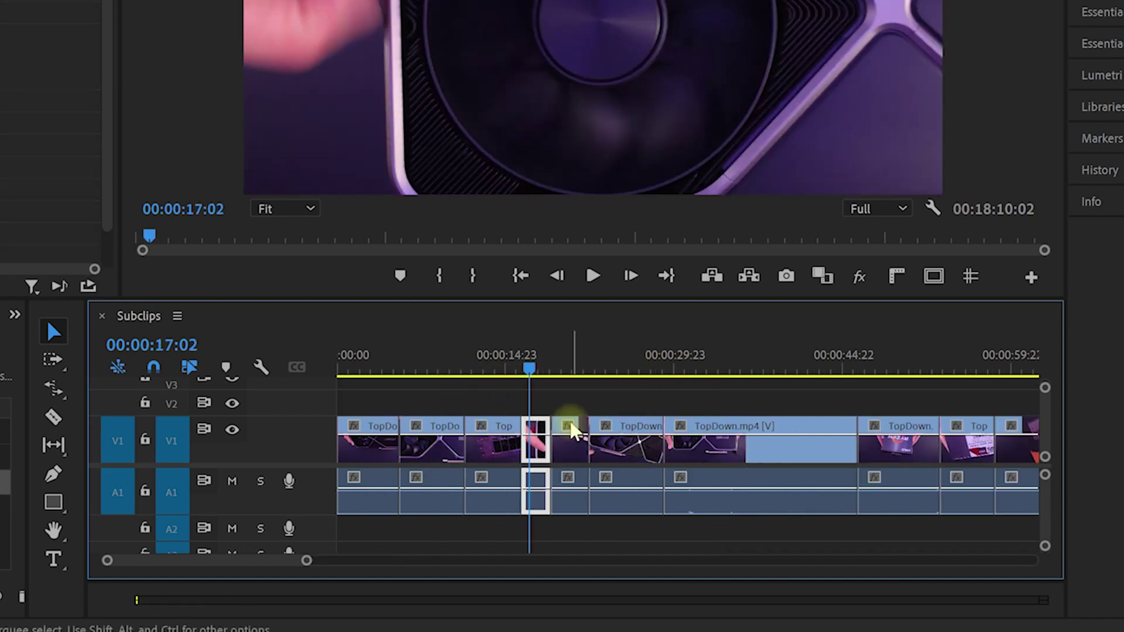
key("-")
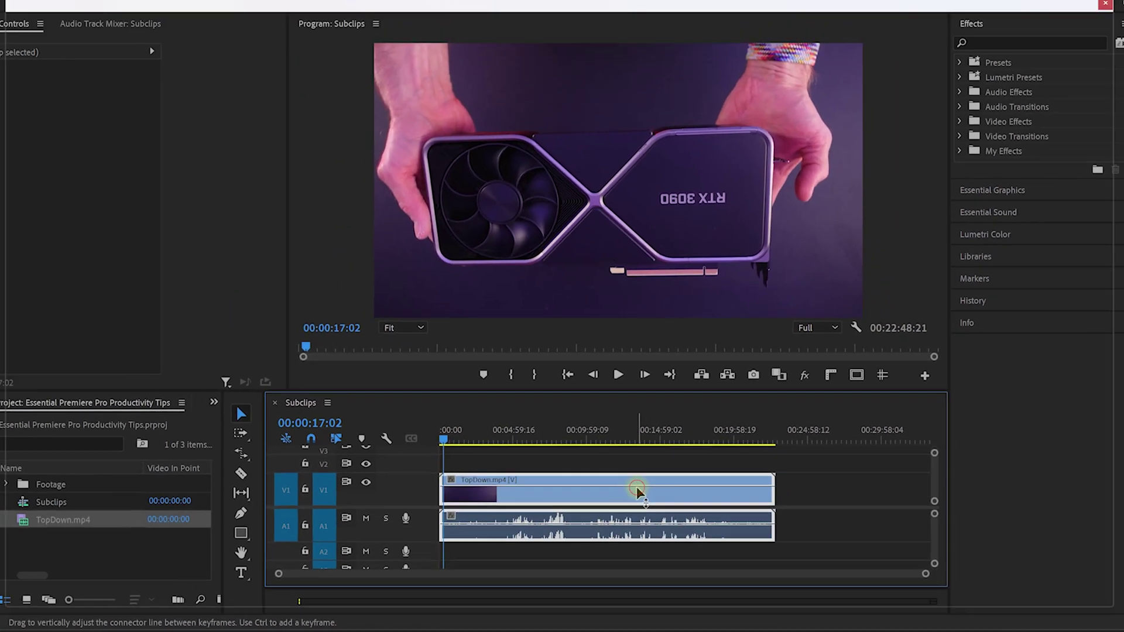
Open TopDown.mp4 in the Source monitor, mark a range, and make the '3090 Sides' subclip.
double_click(622, 446)
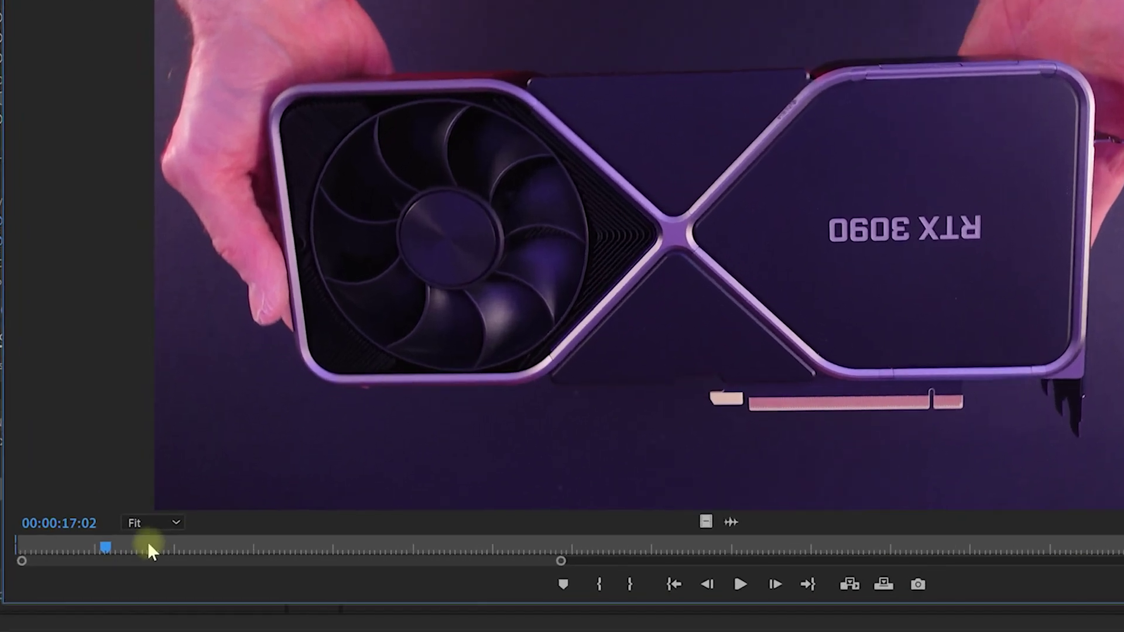
left_click_drag(145, 565, 121, 555)
key("o")
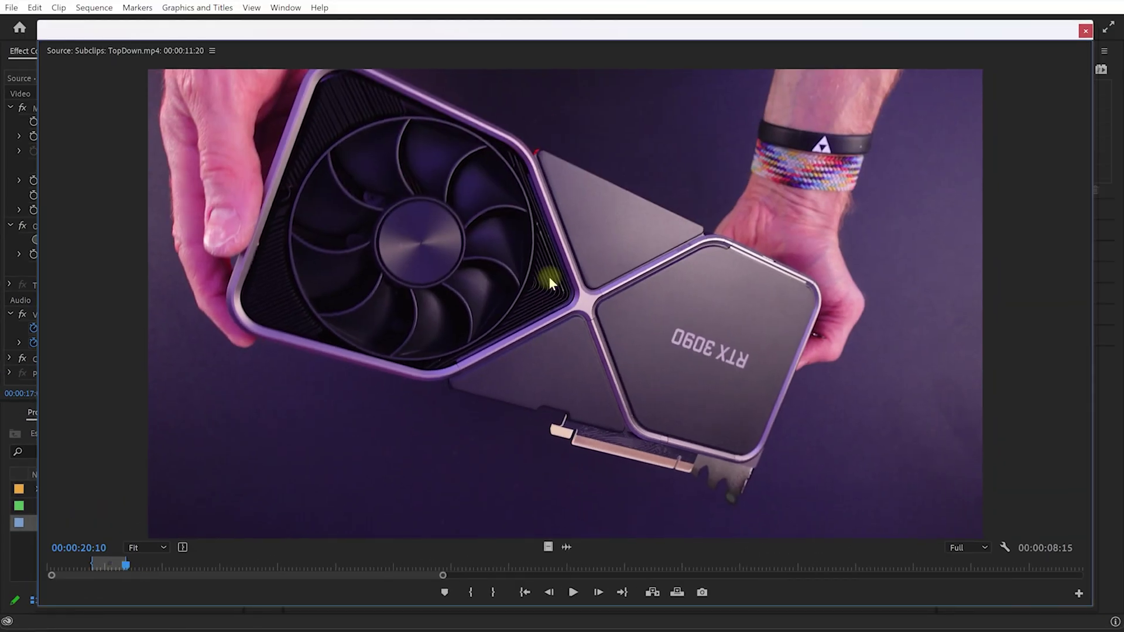
right_click(551, 280)
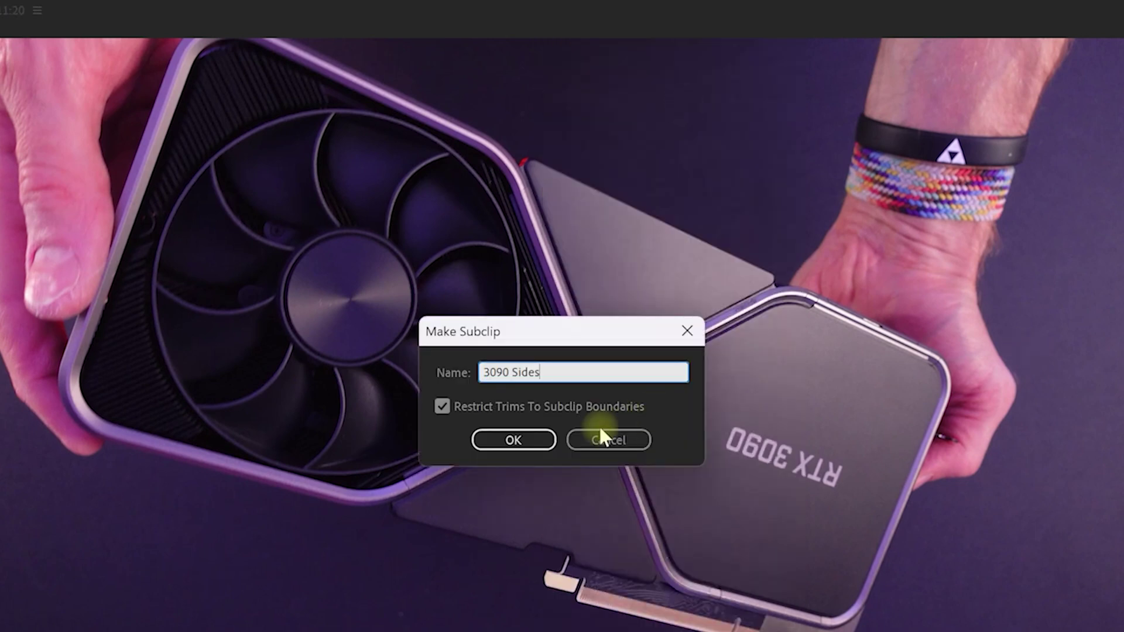
left_click(540, 441)
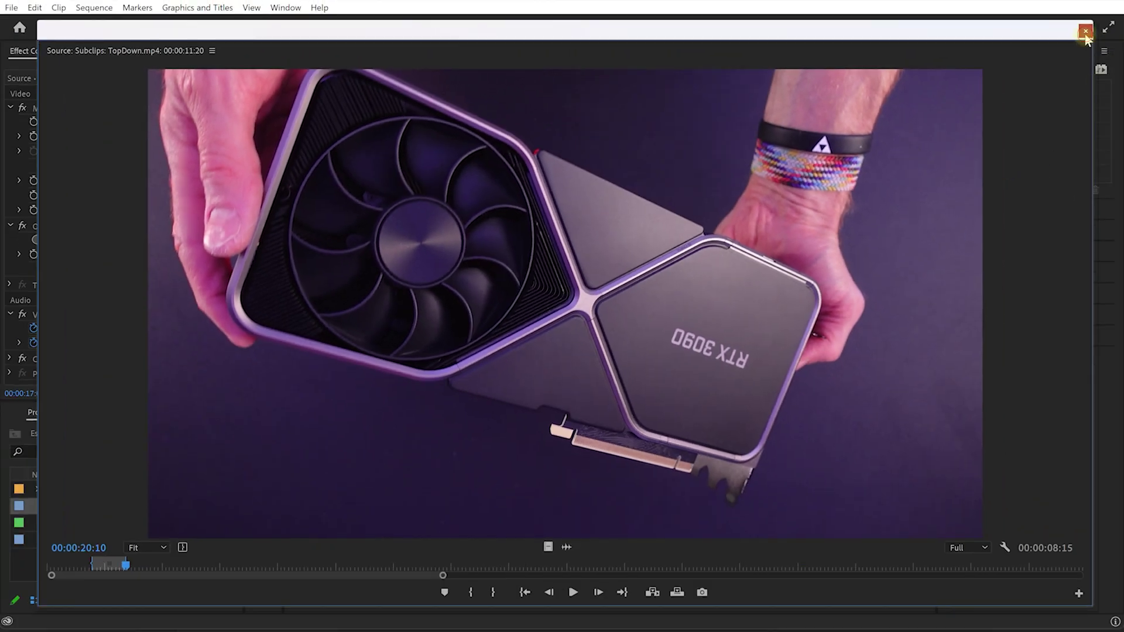
Place the 3090 Sides subclip on the Subclips timeline and play it back.
left_click(1085, 32)
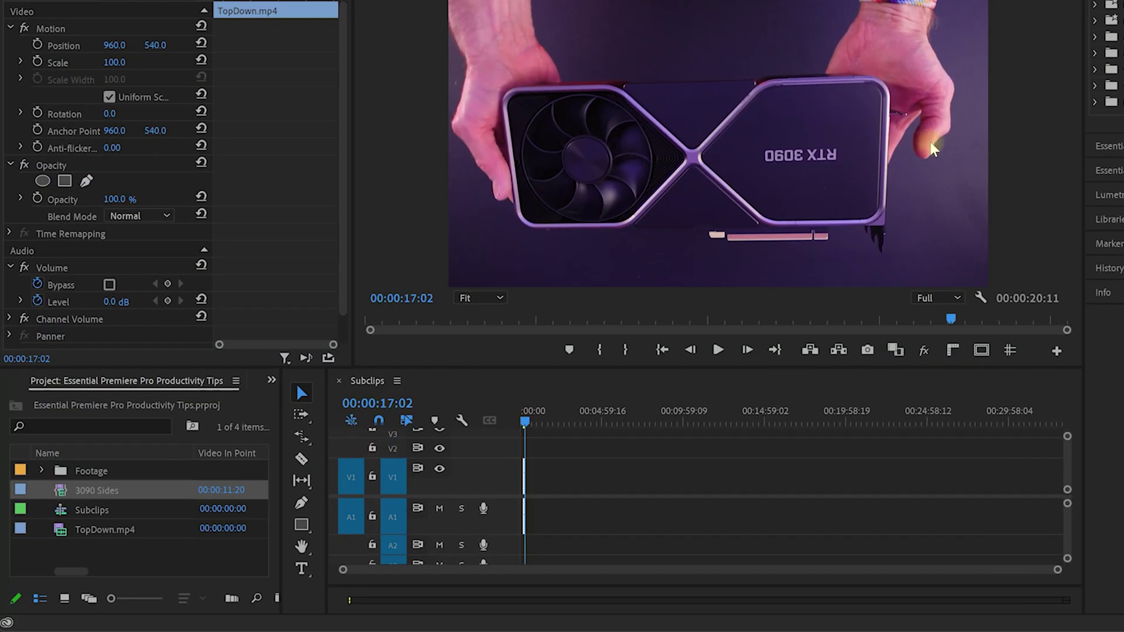
left_click_drag(129, 442, 895, 404)
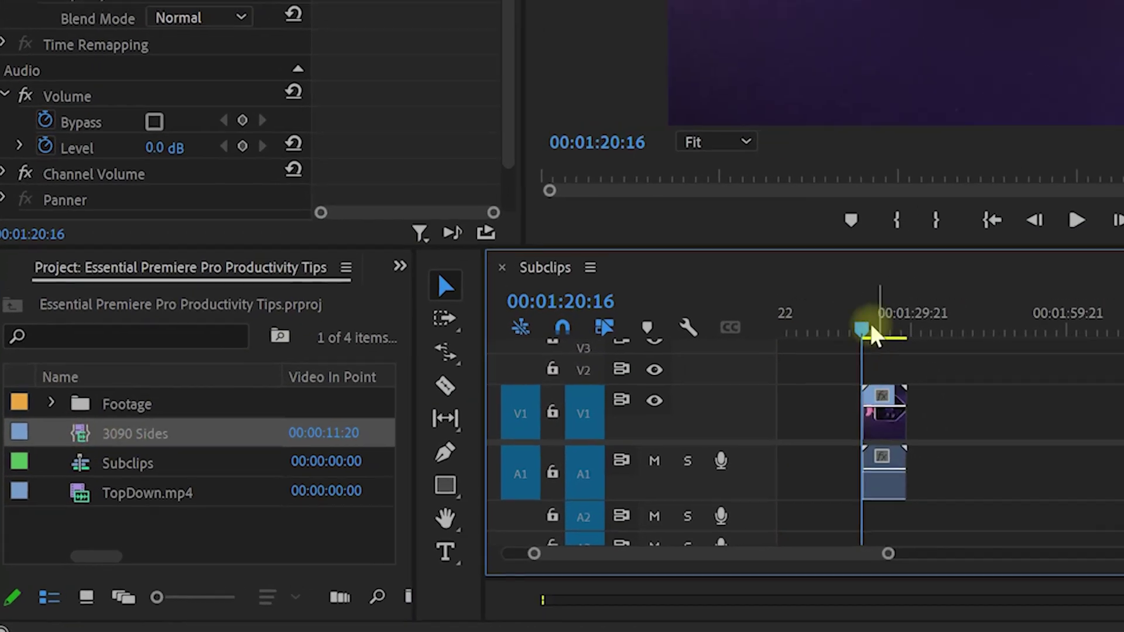
key("space")
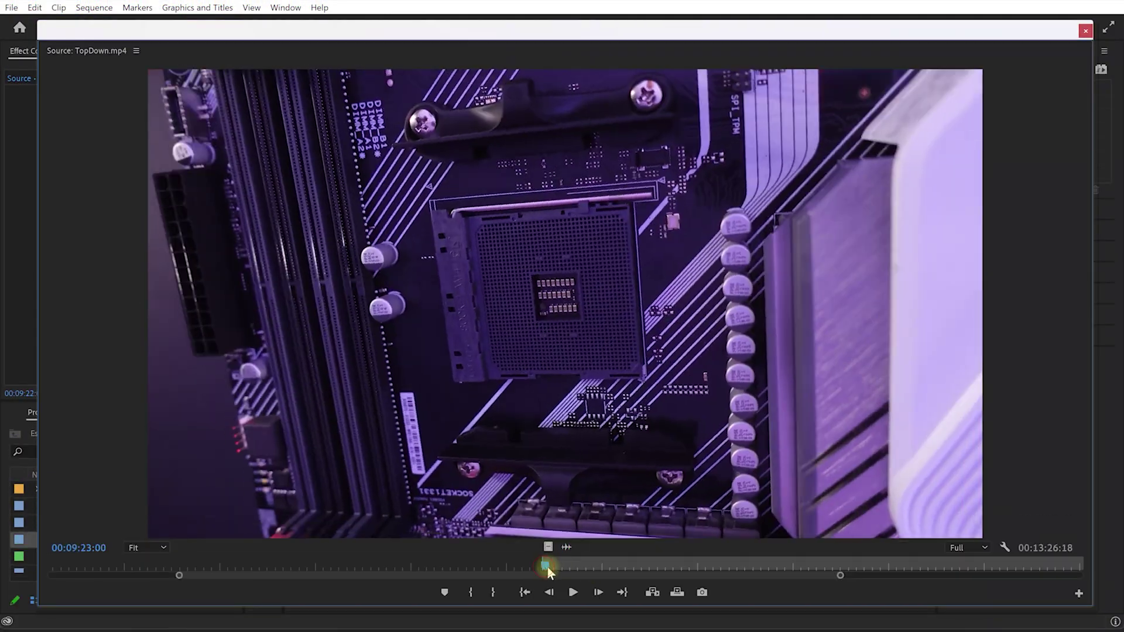
Make more subclips, giving Motherboard Panel, 3090 Sides, CPU Socket and Motherboard Chipset in the project.
right_click(608, 371)
left_click(683, 114)
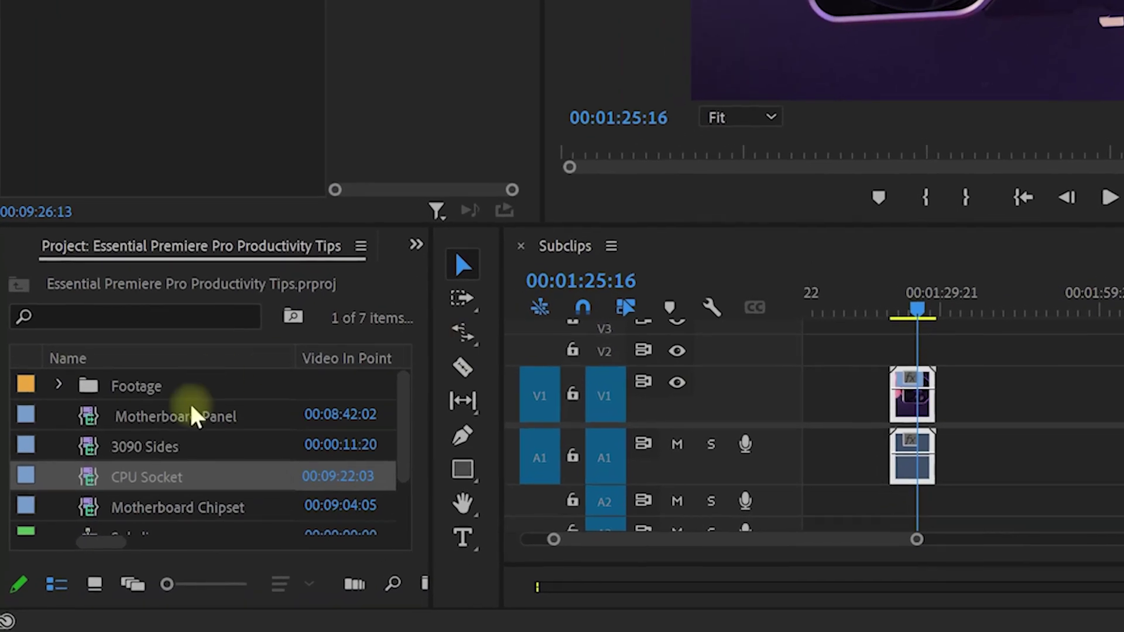
left_click(176, 418)
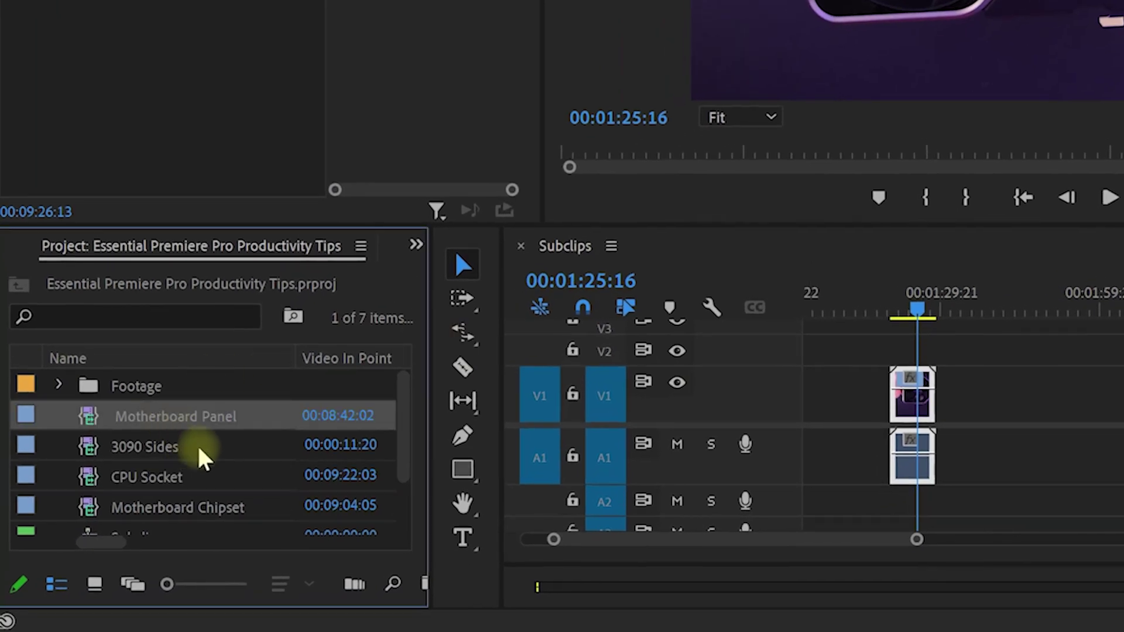
left_click(202, 448)
left_click(226, 478)
left_click(258, 511)
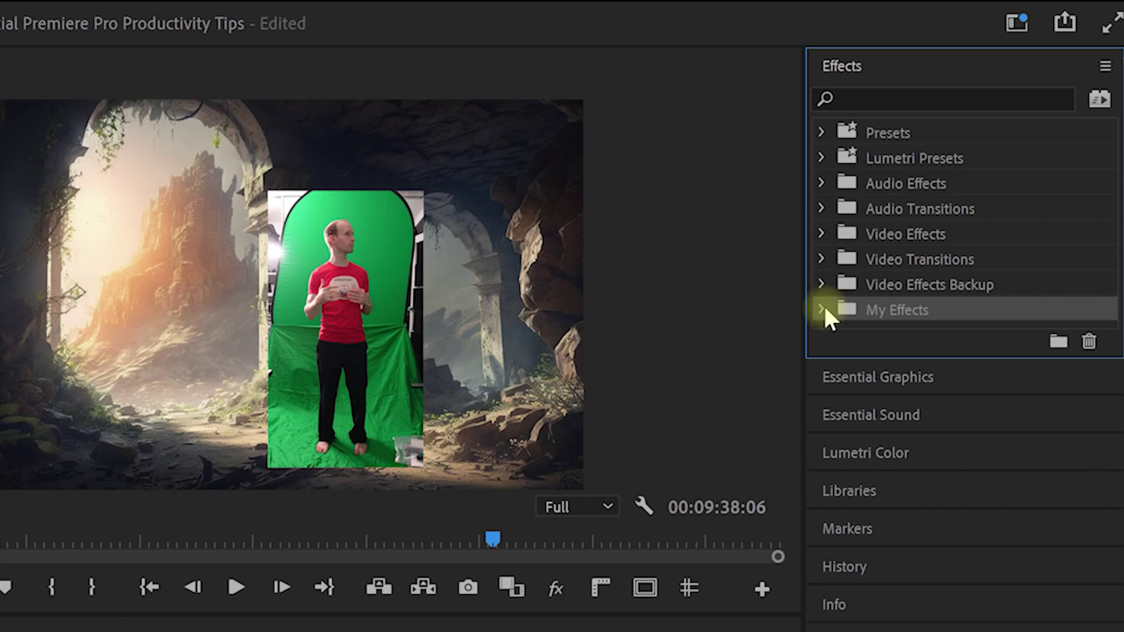
Search 'glow' and apply BCC Film Glow OBS and S_Vignette to the adjustment layer.
left_click(960, 98)
type("glow")
left_click_drag(966, 457, 352, 631)
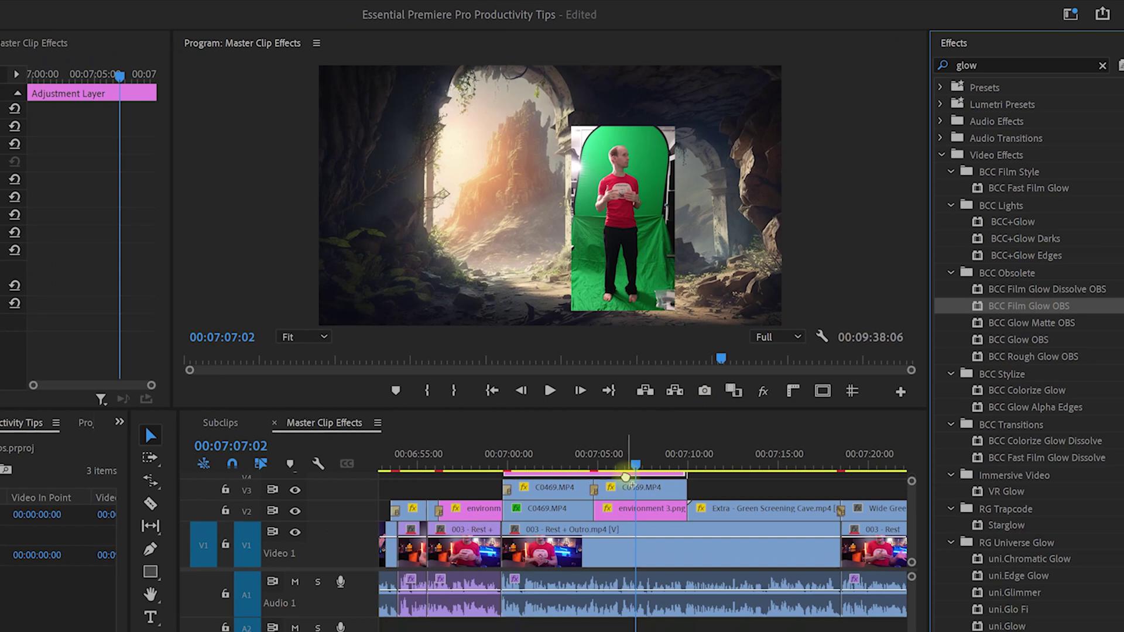
left_click_drag(625, 477, 627, 477)
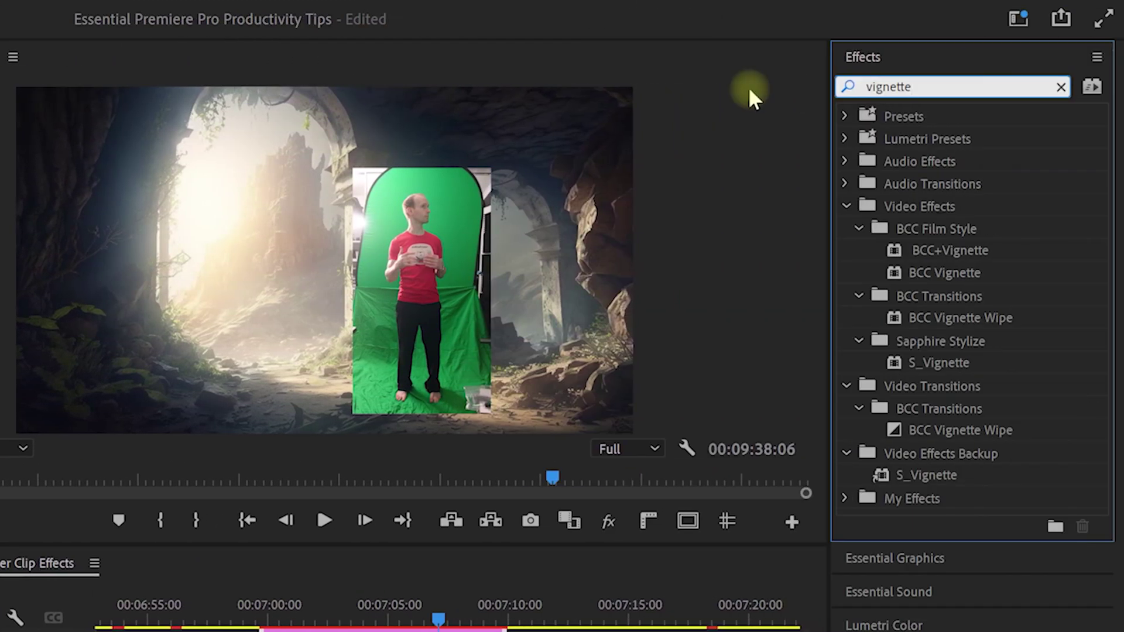
double_click(943, 363)
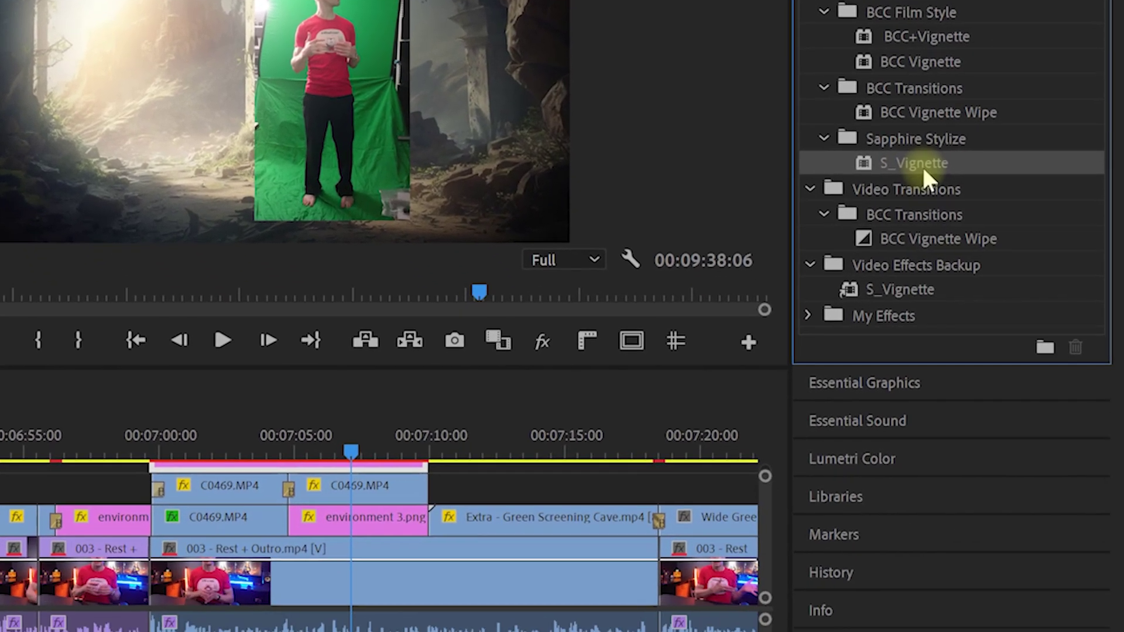
Add both effects to My Effects, then move S_Vignette into a new My Better Effects folder.
left_click_drag(921, 165, 871, 316)
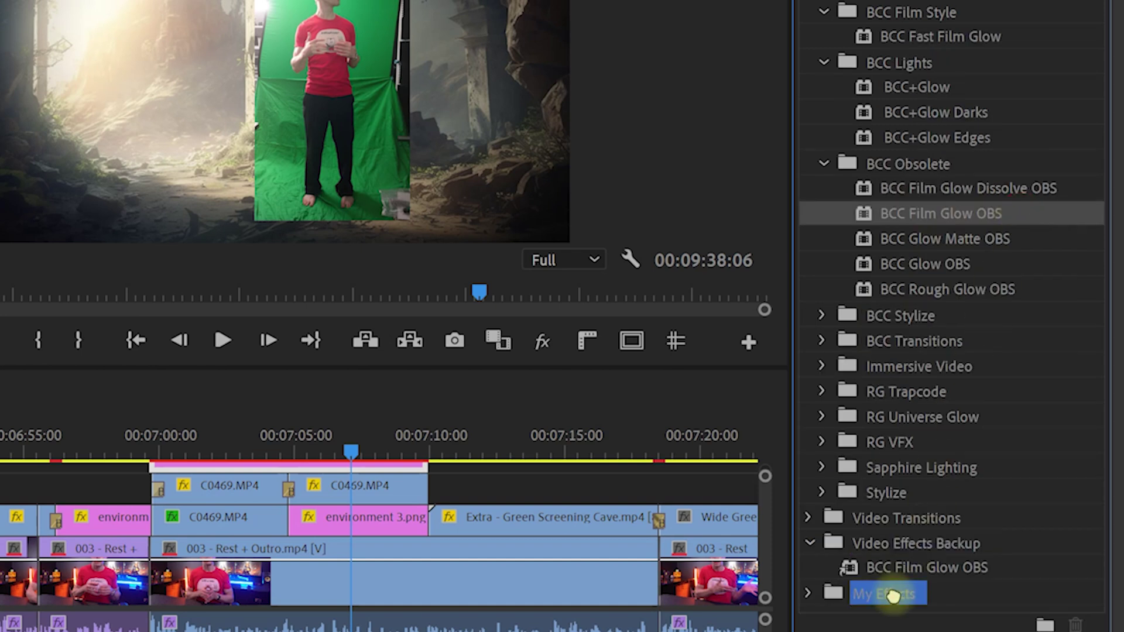
left_click_drag(893, 596, 890, 594)
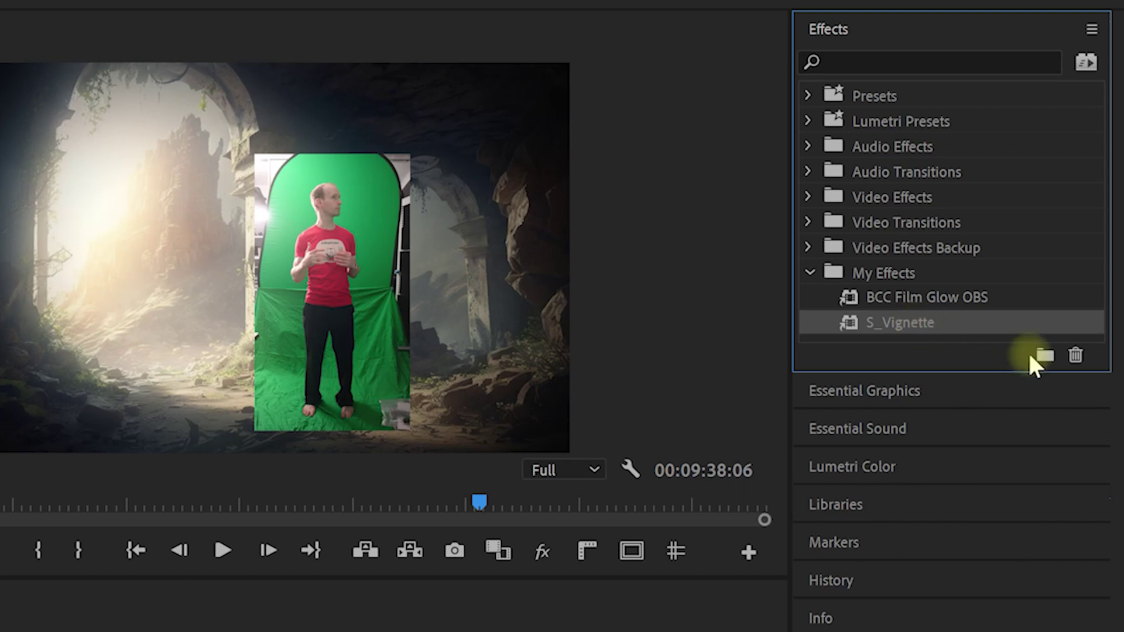
left_click(1045, 355)
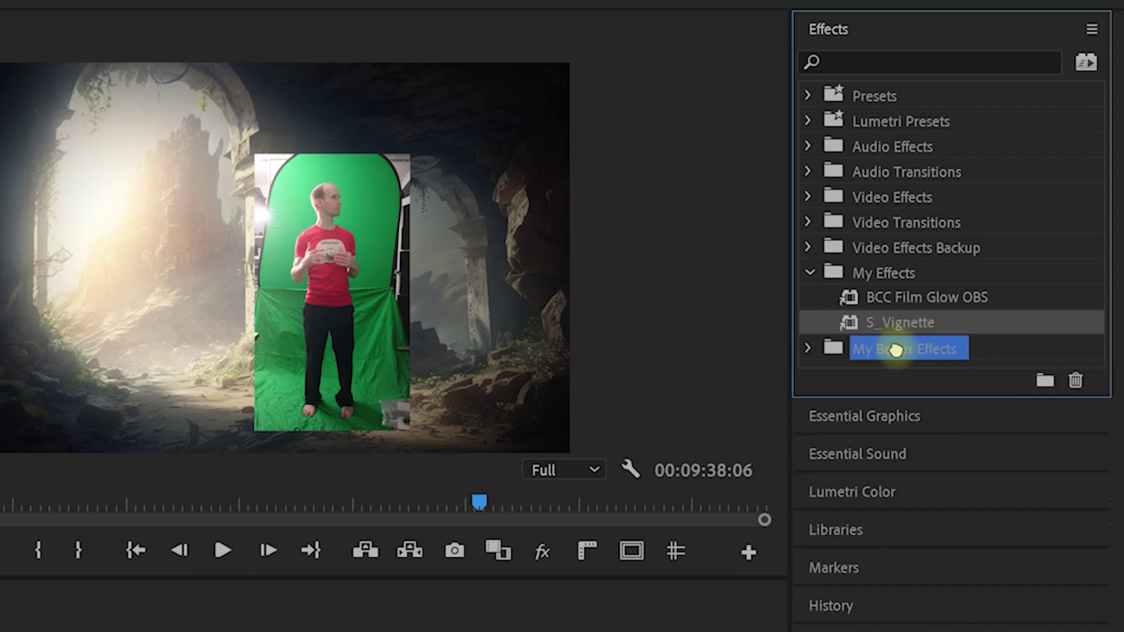
left_click_drag(896, 349, 895, 349)
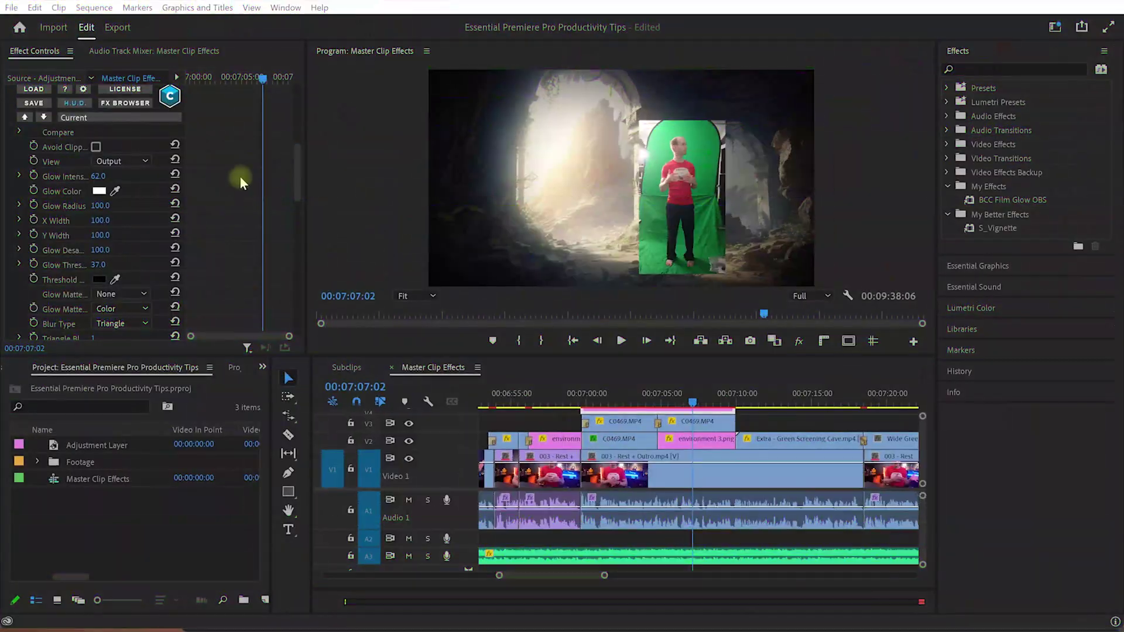
left_click_drag(296, 193, 297, 142)
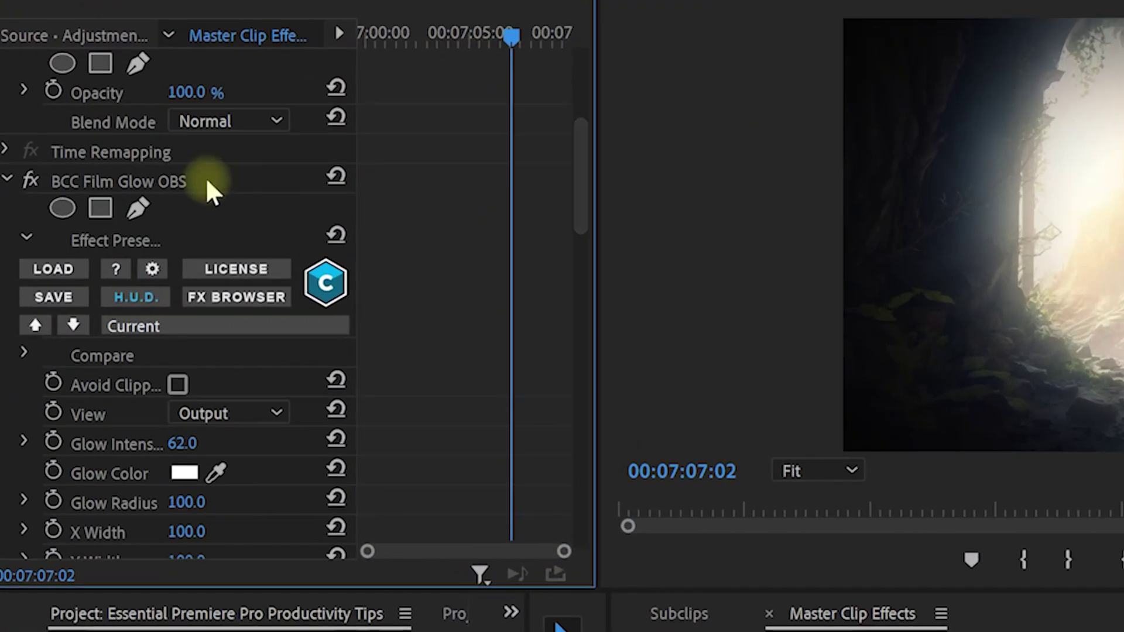
Save the BCC Film Glow OBS and S_Vignette effects as a preset named 'Glow + Vignette'.
left_click(159, 180)
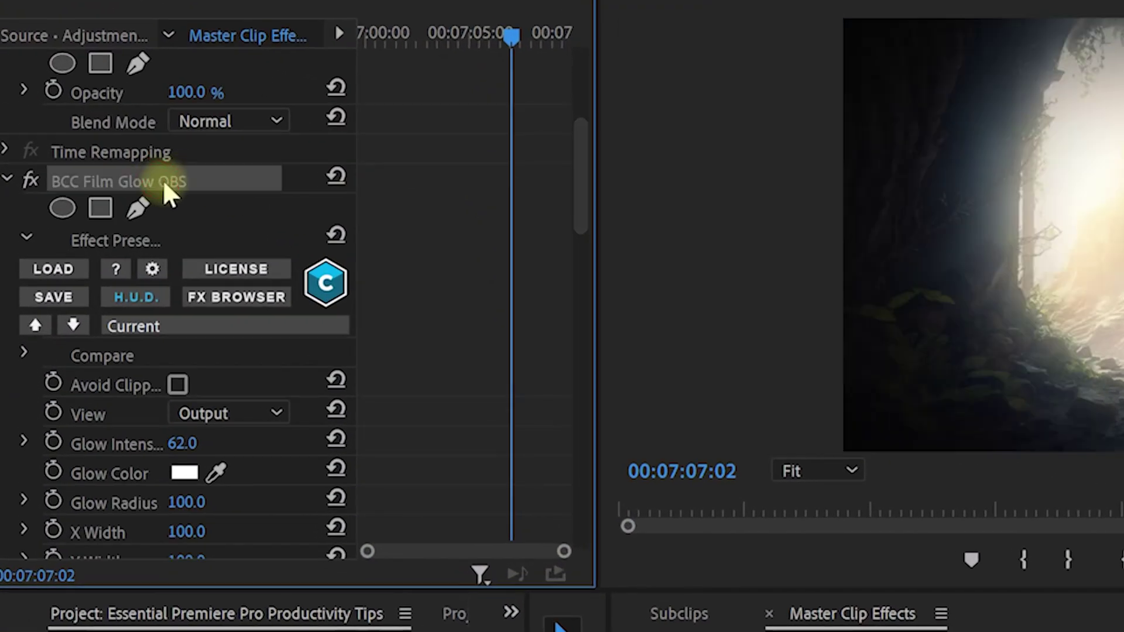
left_click(9, 179)
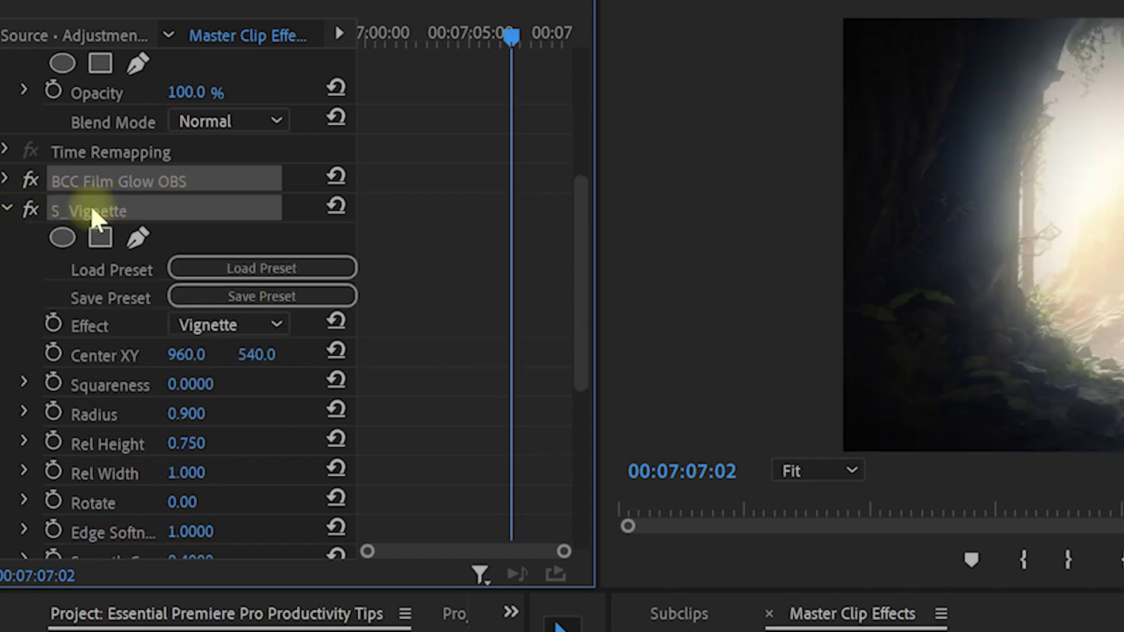
right_click(79, 207)
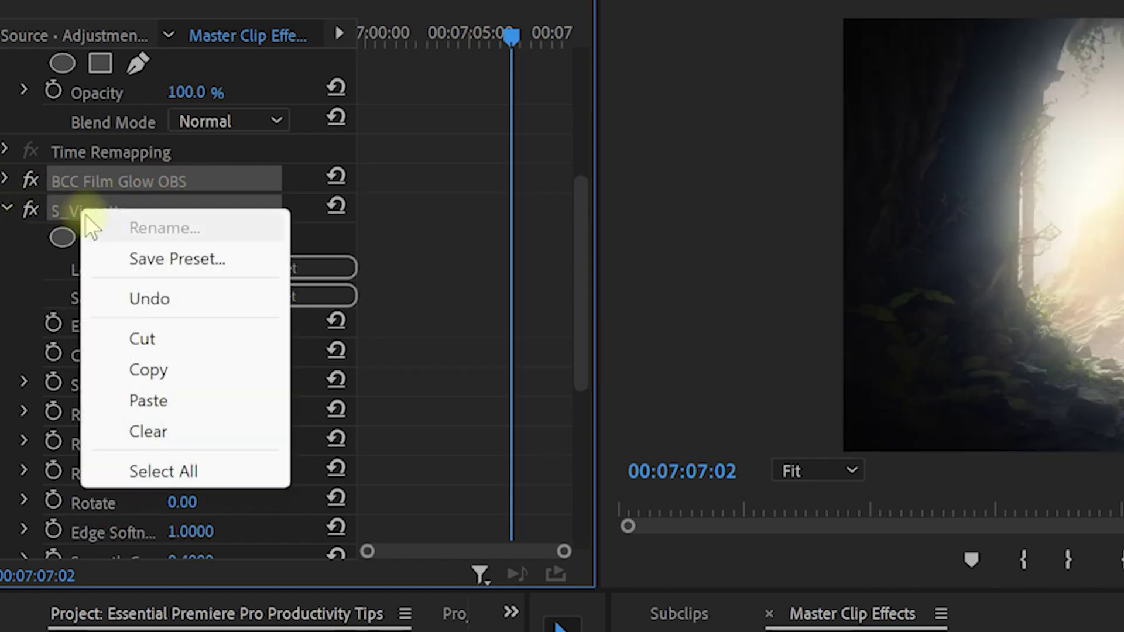
left_click(183, 260)
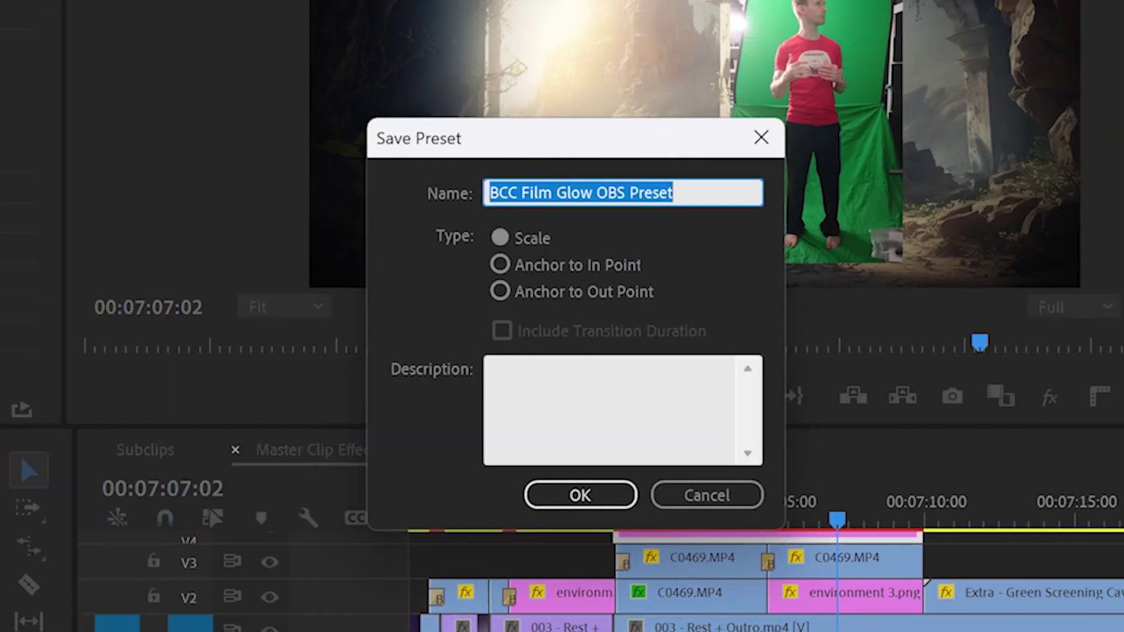
type("Glow + Vignette")
left_click(541, 494)
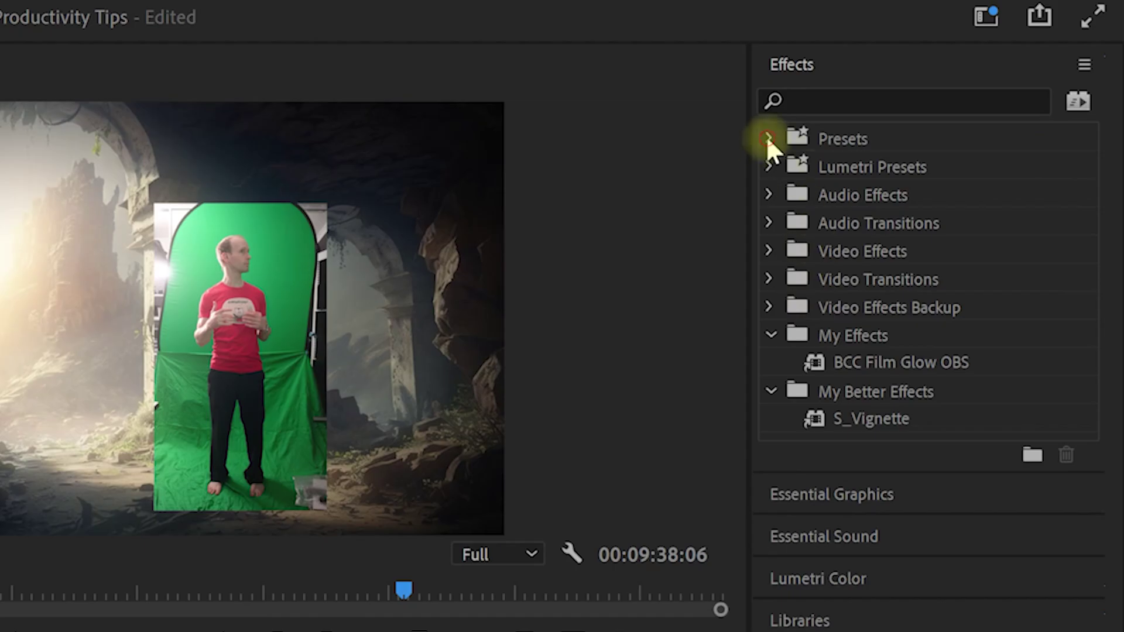
Add the Glow + Vignette preset from Presets into the My Effects folder.
left_click(767, 138)
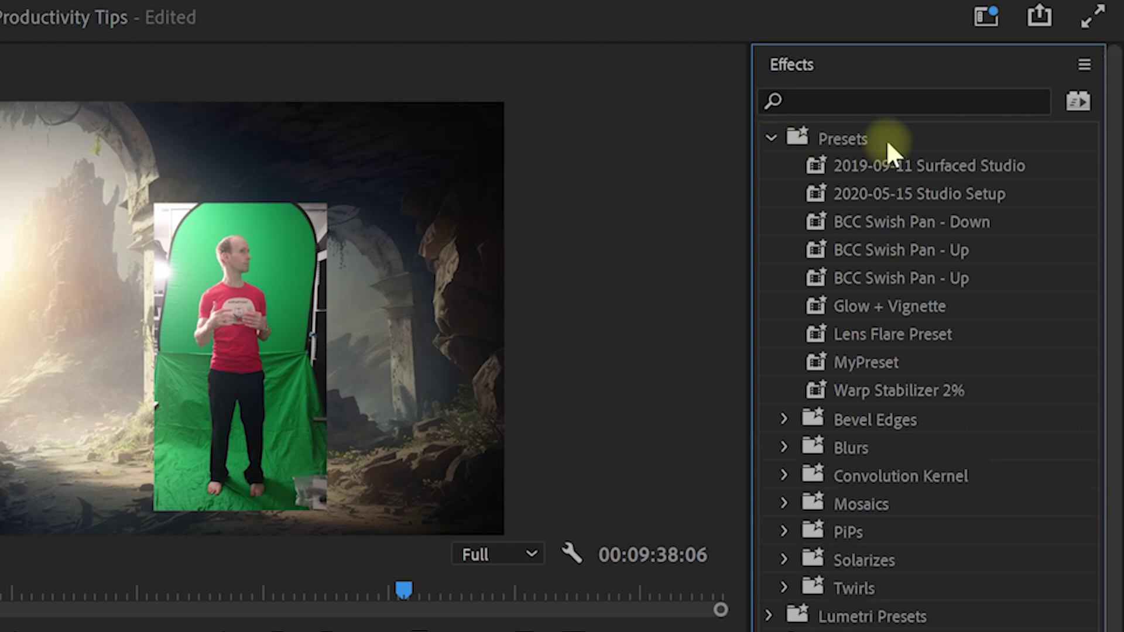
left_click_drag(936, 305, 866, 479)
left_click_drag(865, 345, 860, 631)
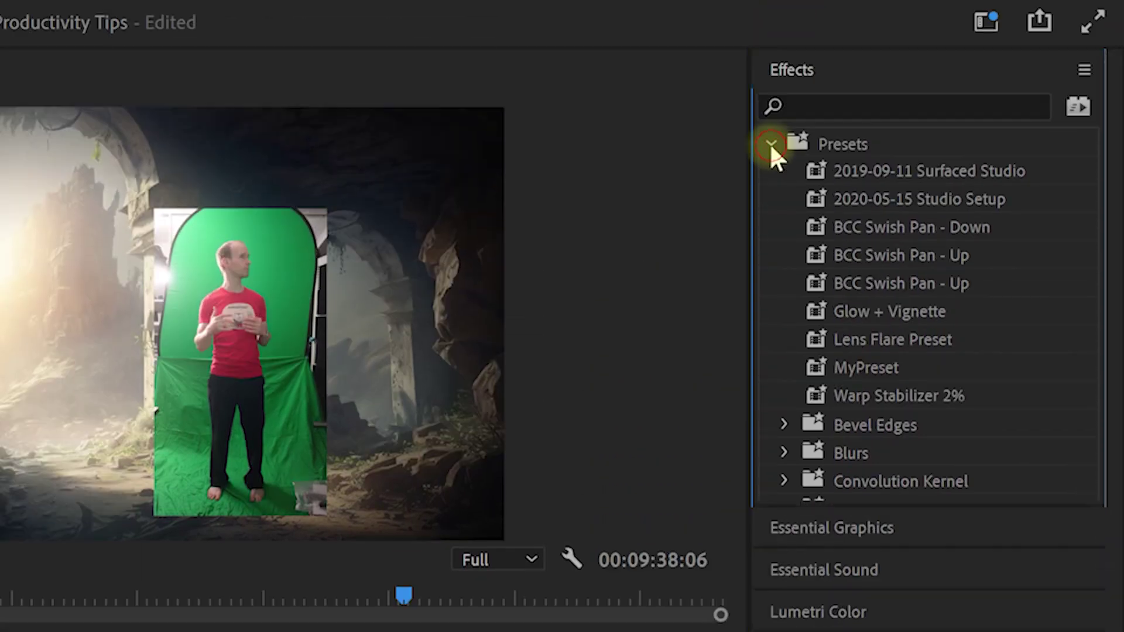
left_click(769, 144)
left_click(908, 402)
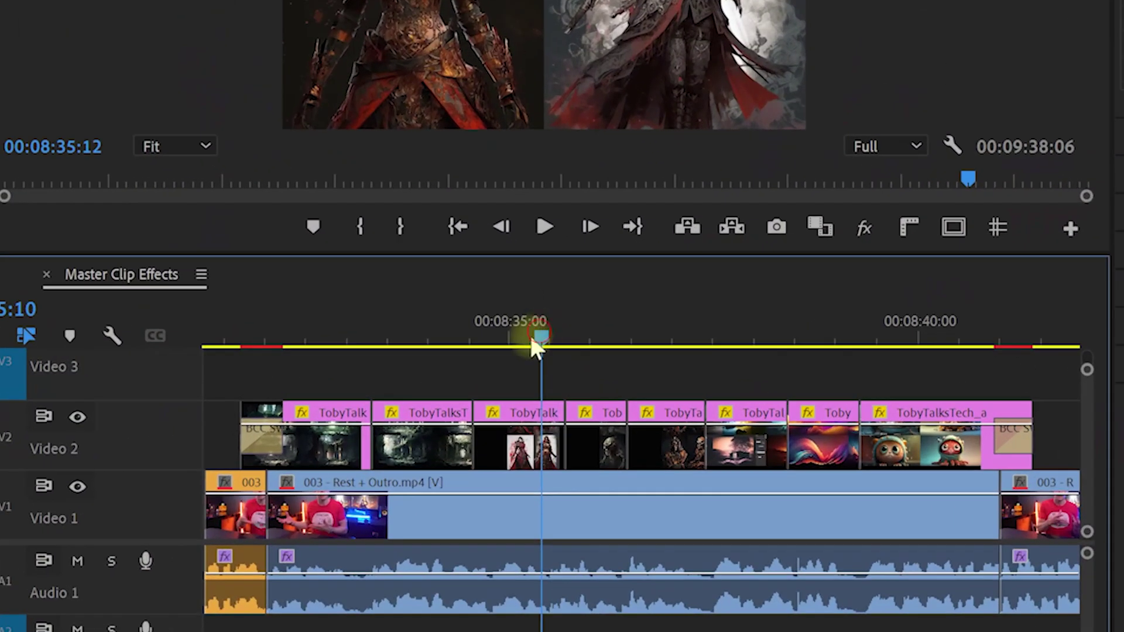
Add default Cross Dissolve transitions between the Video 2 clips and preview them.
left_click_drag(350, 386, 937, 456)
key("shift+d")
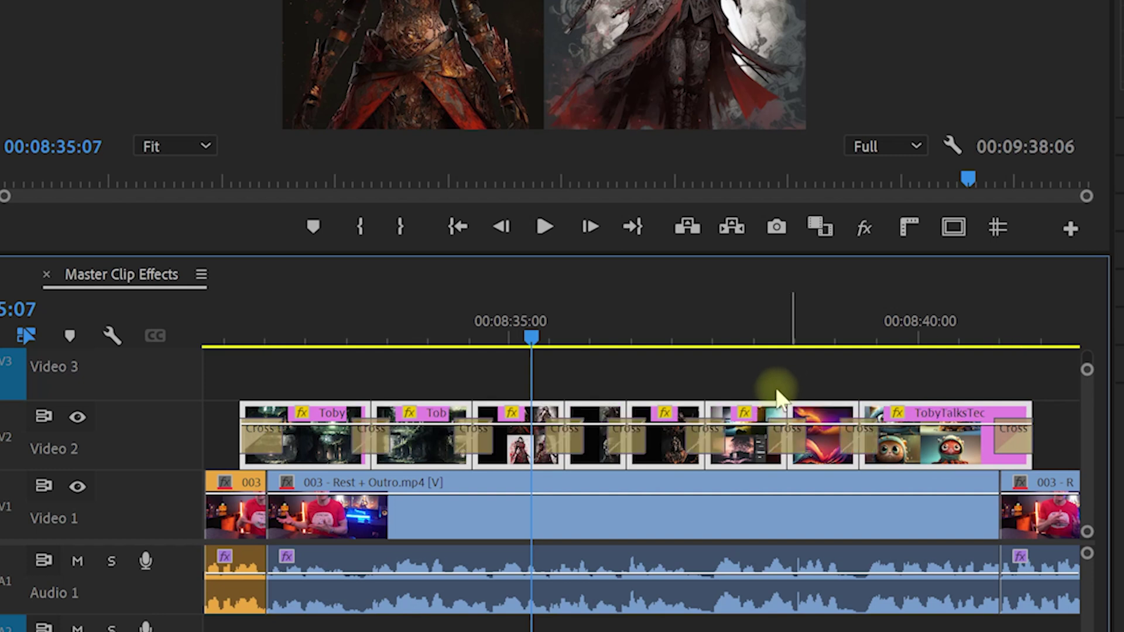
left_click_drag(531, 333, 553, 340)
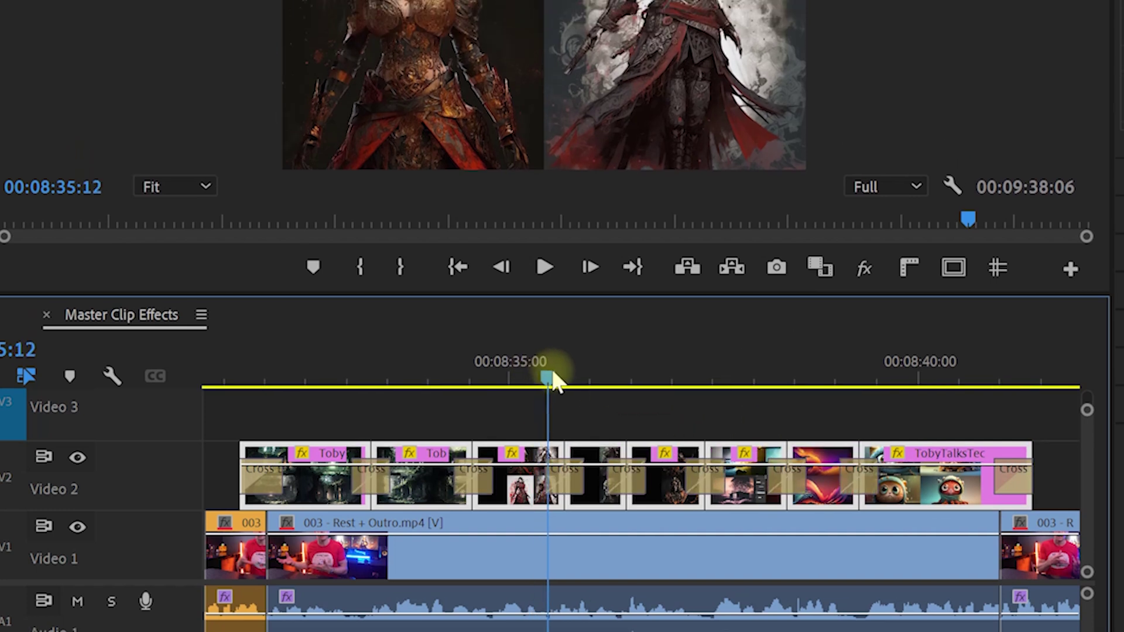
mouse_move(553, 381)
left_mouse_down()
mouse_move(582, 376)
mouse_move(537, 380)
left_mouse_up()
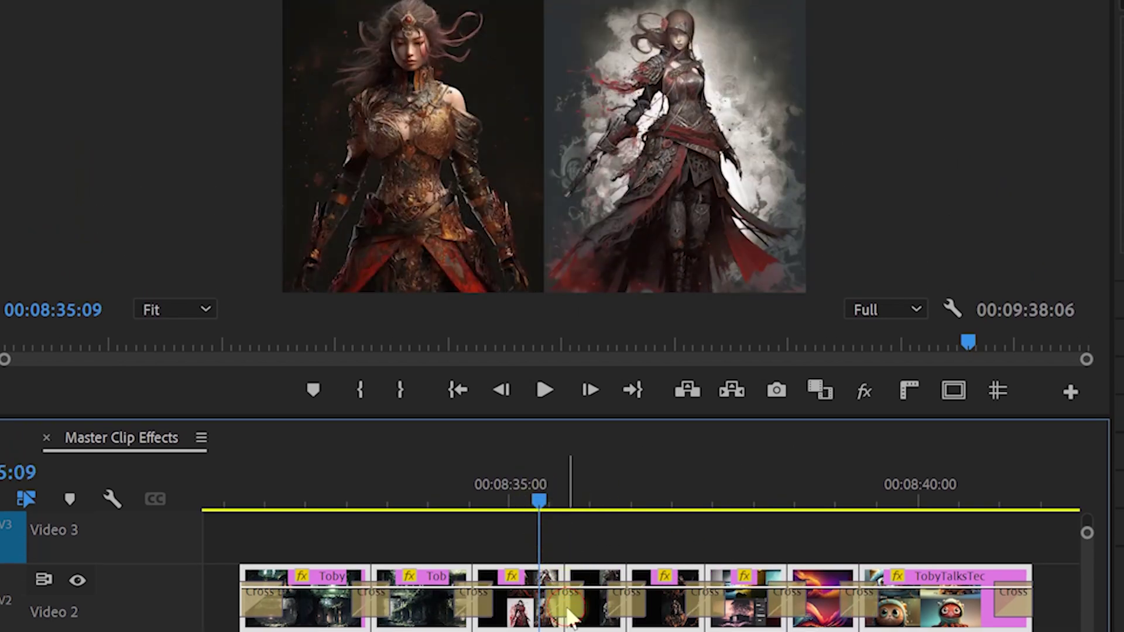
left_click(569, 616)
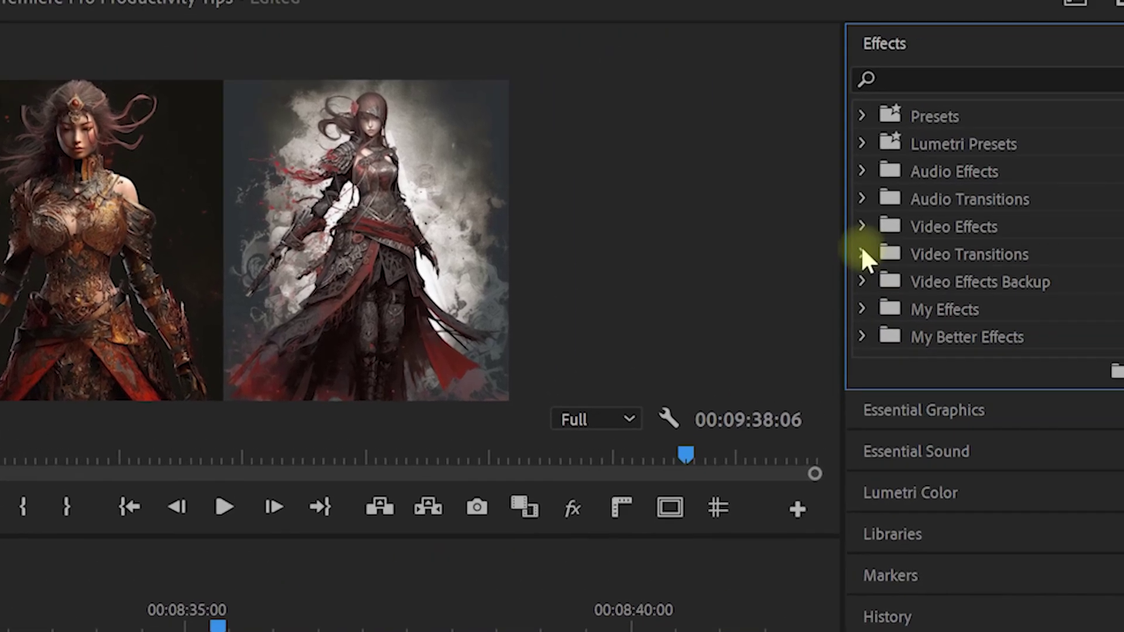
Set S_DissolveDigitalDamage from Sapphire Transitions as the default transition.
left_click(862, 254)
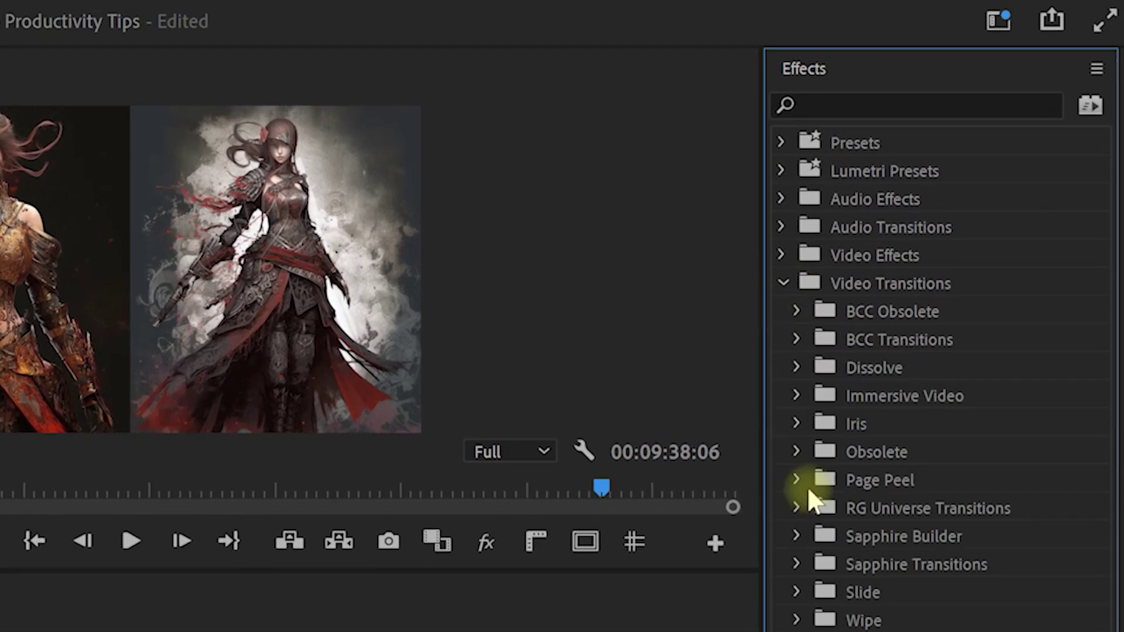
left_click(797, 565)
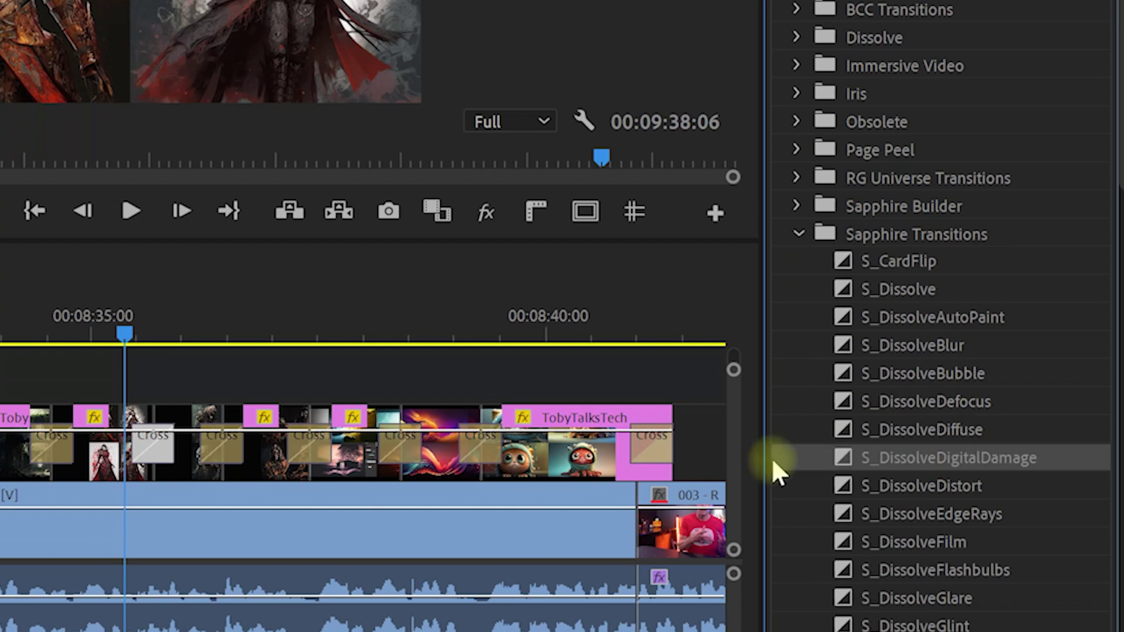
right_click(773, 460)
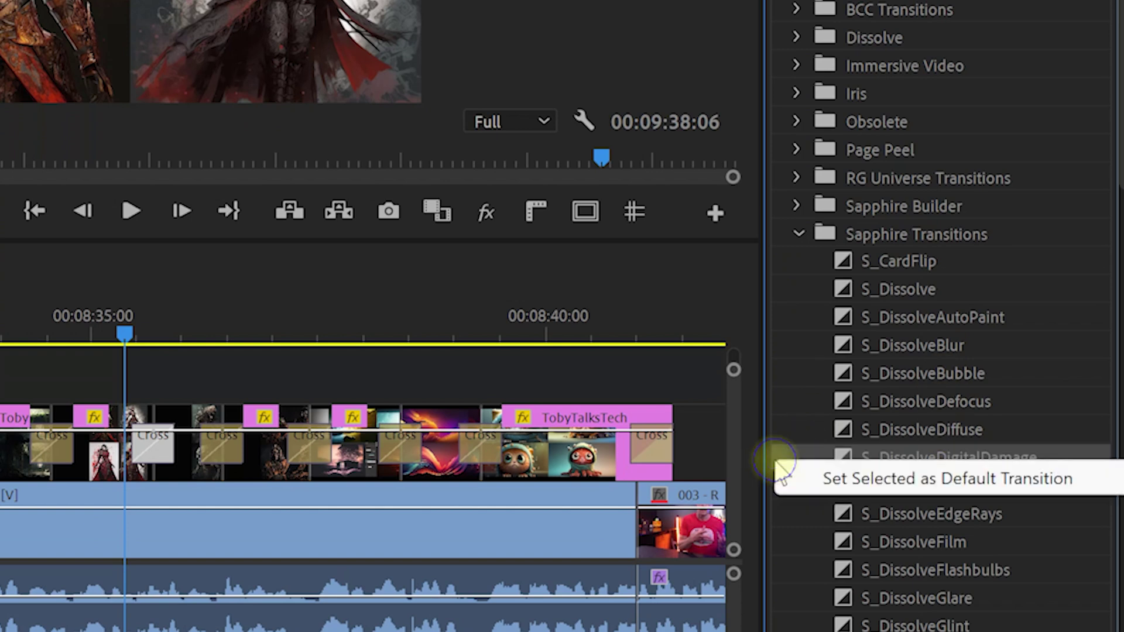
left_click(948, 479)
Apply S_DissolveDigitalDamage to all Video 2 cuts, replacing the cross dissolves, and preview it.
left_click_drag(0, 385, 478, 435)
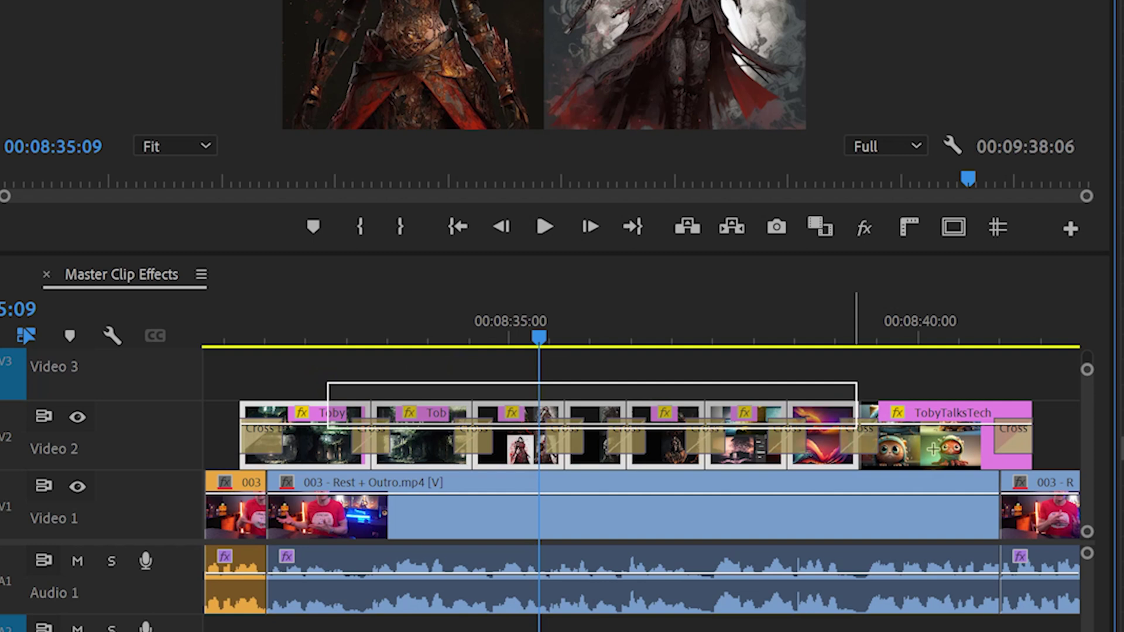
left_click_drag(857, 427, 857, 427)
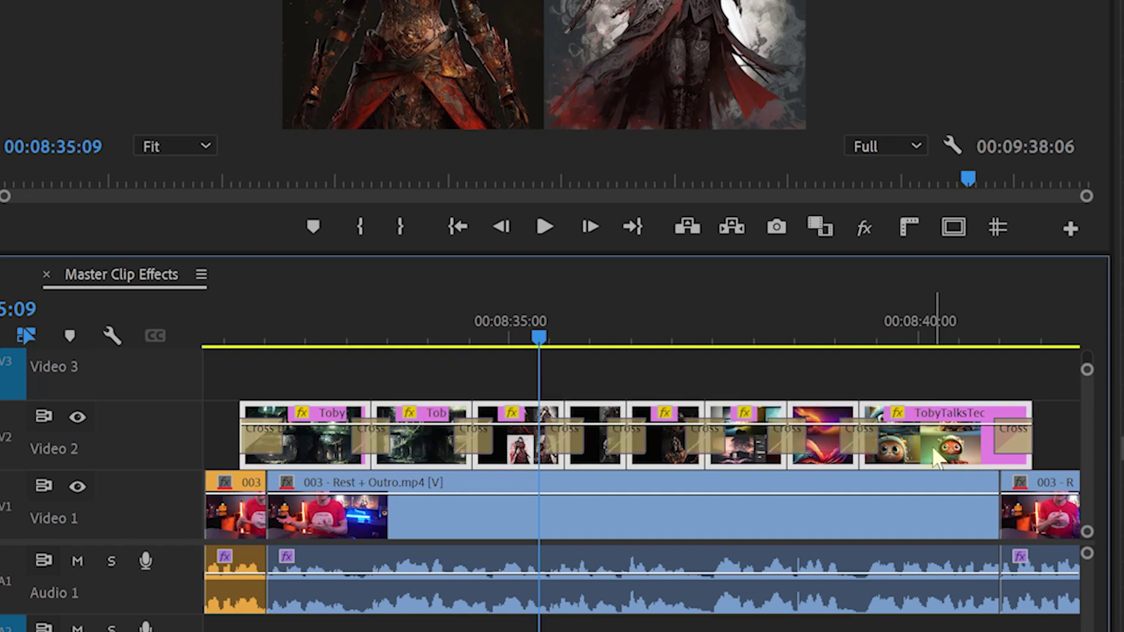
key("shift+d")
left_click(539, 330)
left_click_drag(546, 422, 568, 430)
mouse_move(568, 499)
left_mouse_down()
mouse_move(580, 498)
mouse_move(551, 503)
mouse_move(582, 512)
mouse_move(536, 512)
mouse_move(576, 514)
left_mouse_up()
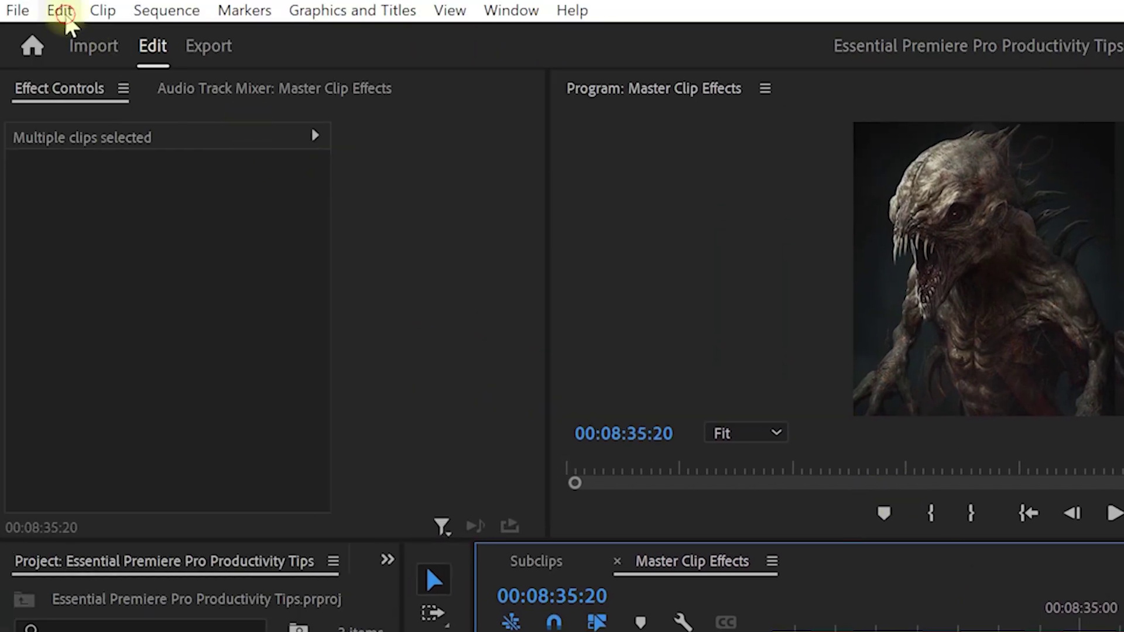
left_click(63, 12)
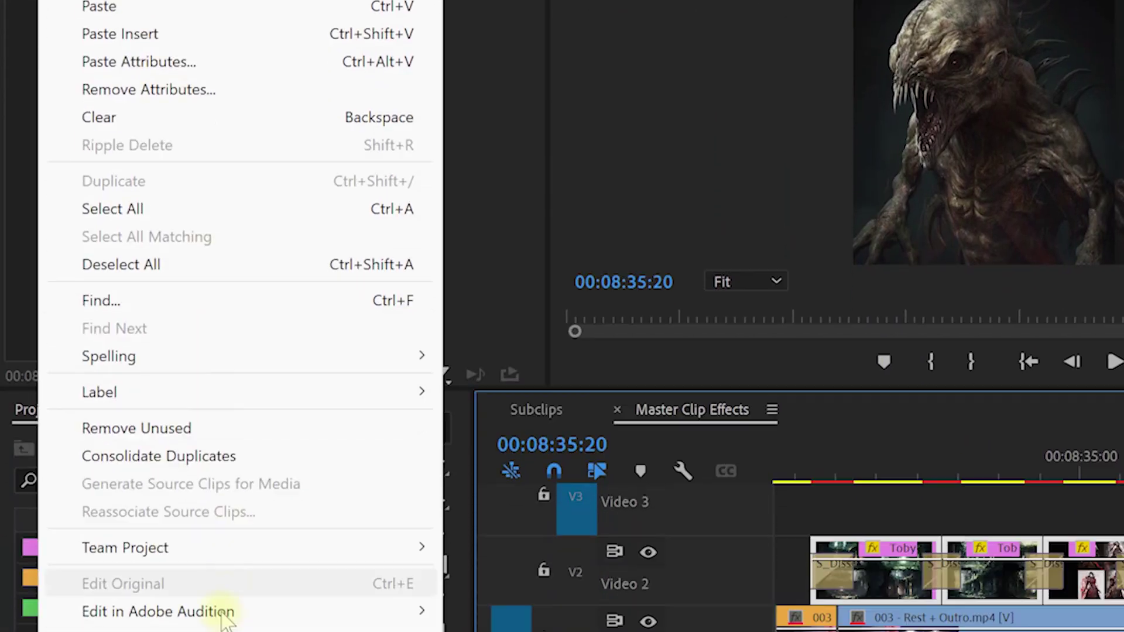
mouse_move(181, 568)
left_click(497, 539)
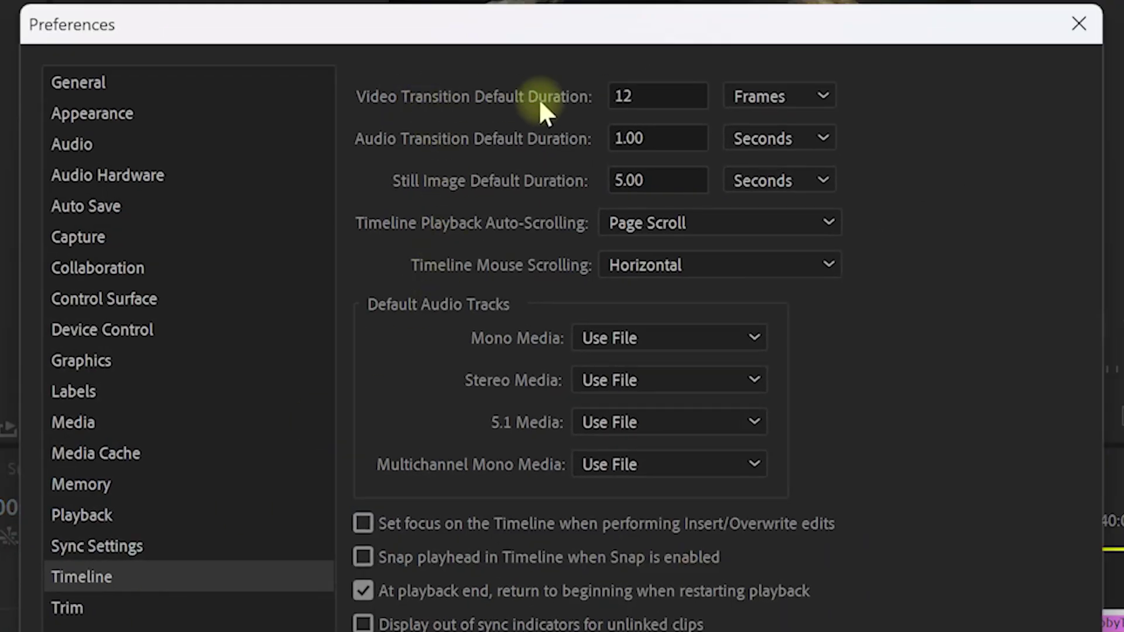
left_click(626, 96)
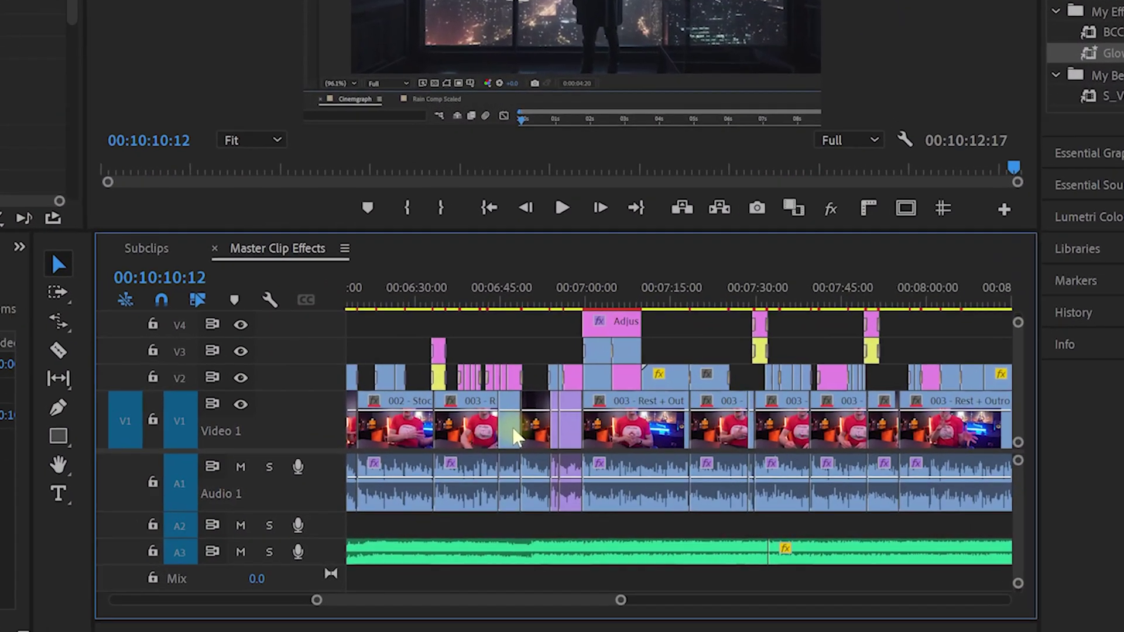
Select the 003 - Rest + Outro and Extra Cyberpunk Flare clips at the sequence end.
scroll(614, 454, "down", 4)
scroll(570, 404, "down", 10)
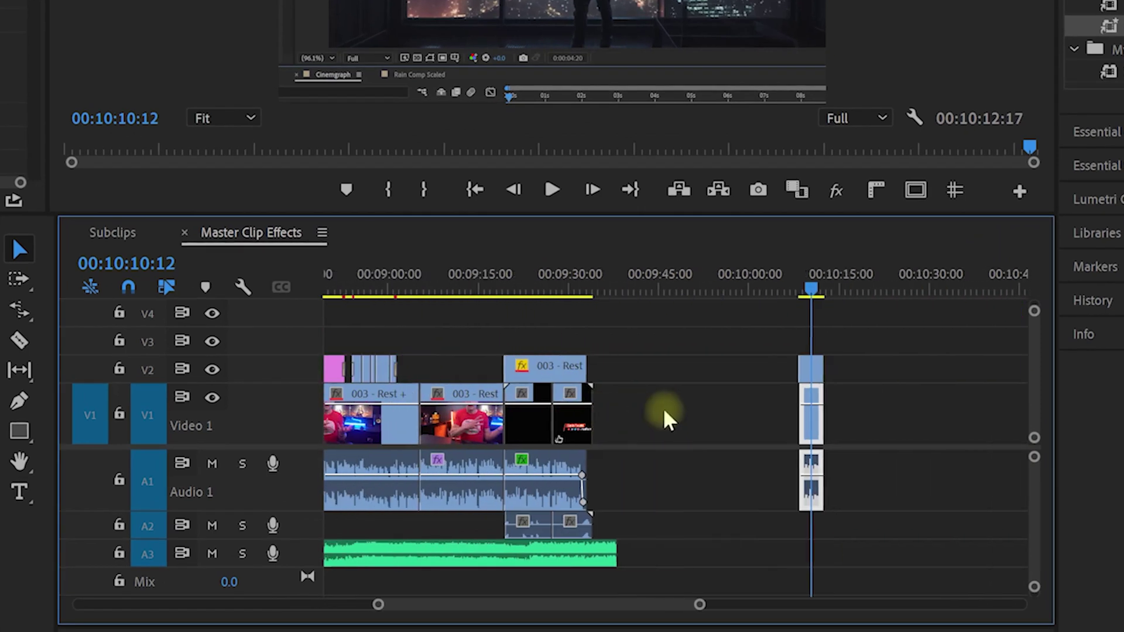
left_click_drag(603, 339, 747, 544)
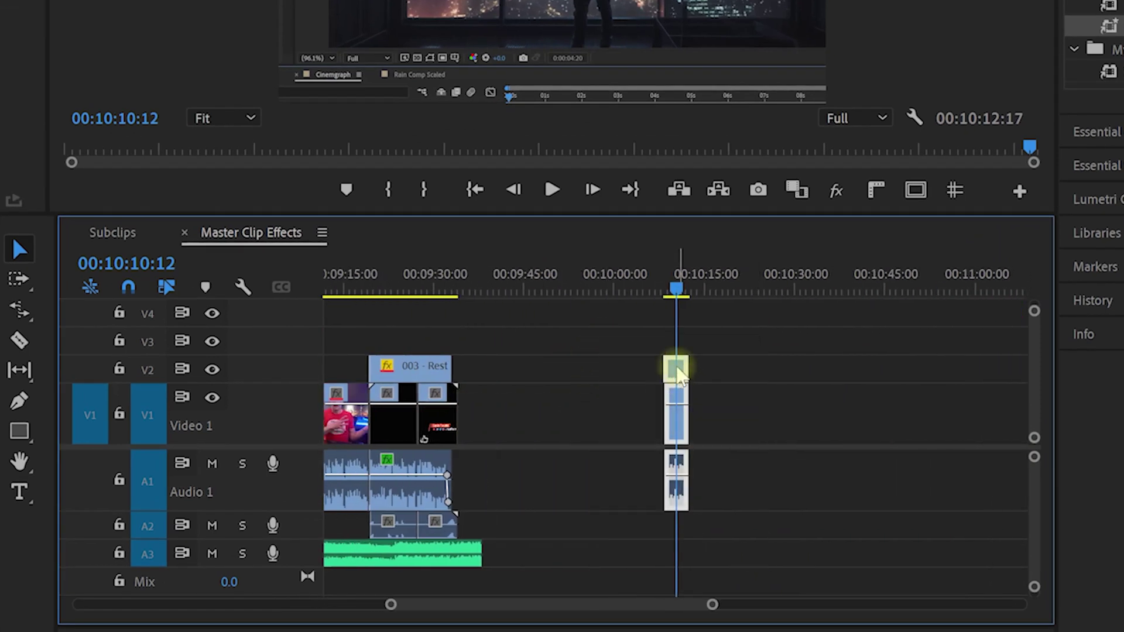
mouse_move(679, 373)
left_mouse_down()
mouse_move(258, 336)
mouse_move(879, 363)
mouse_move(785, 351)
left_mouse_up()
left_click_drag(803, 339, 923, 514)
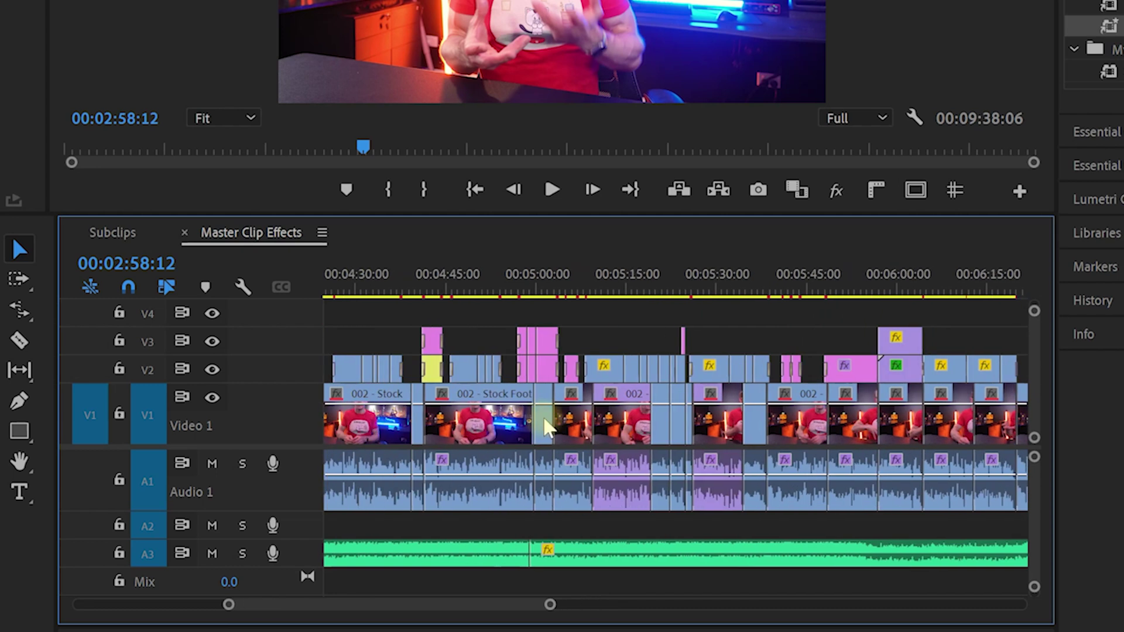
Paste-insert the copied clips at 00:04:22:17 with Ctrl+Shift+V, then undo the insert.
left_click(817, 272)
key("=")
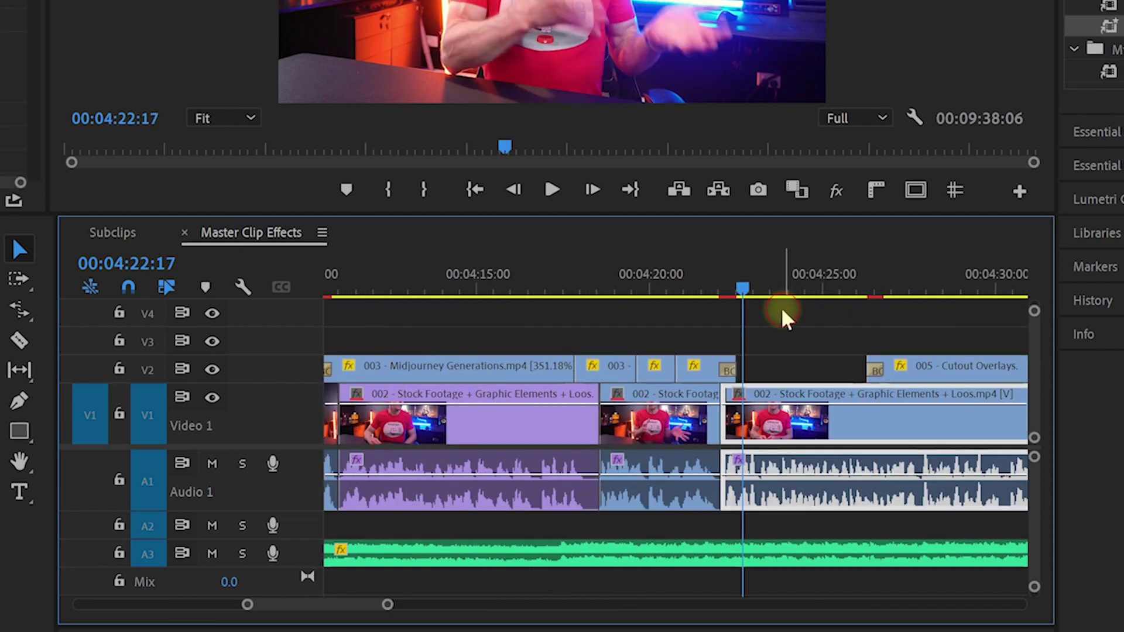
key("ctrl+shift+v")
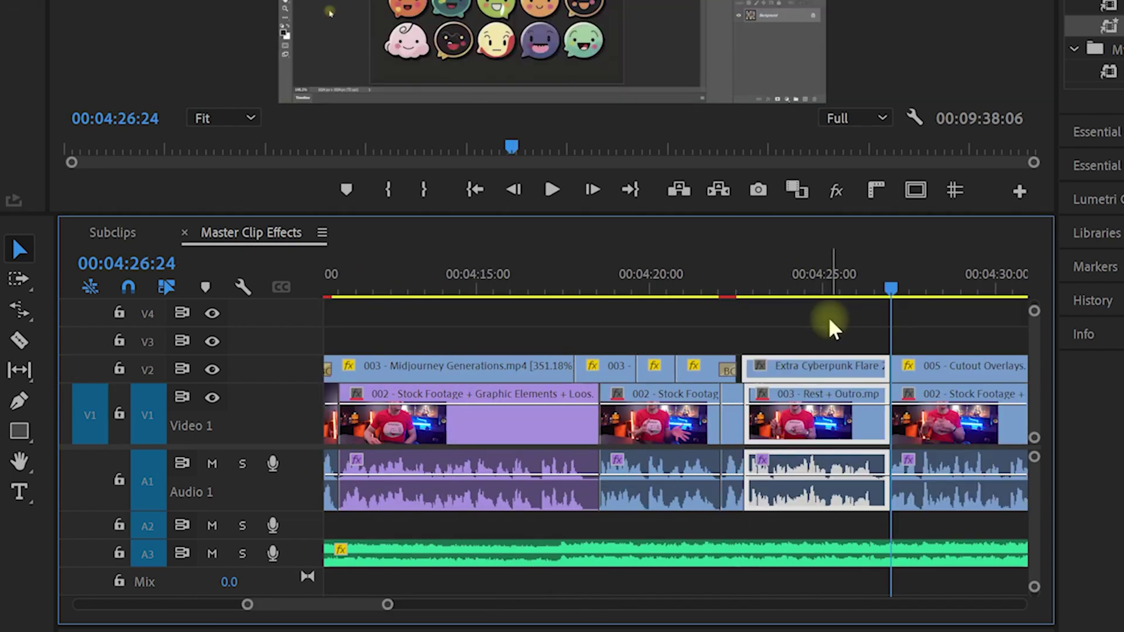
key("ctrl+z")
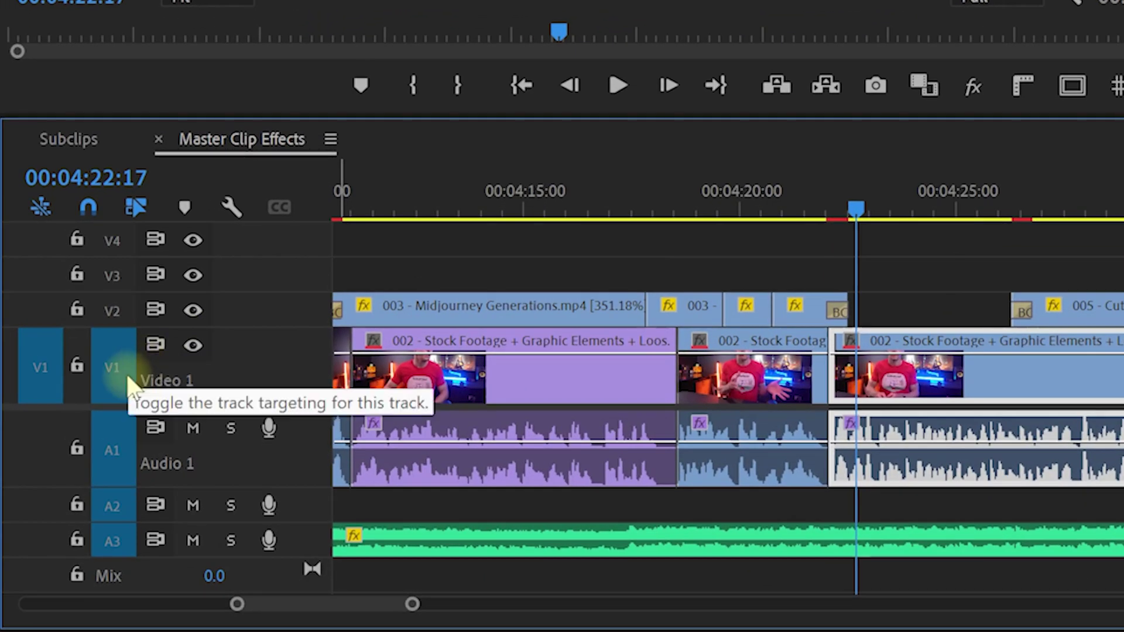
Retarget pasting from V1 and A1 to V4, V3 and A2, then paste the copied clips.
left_click(120, 374)
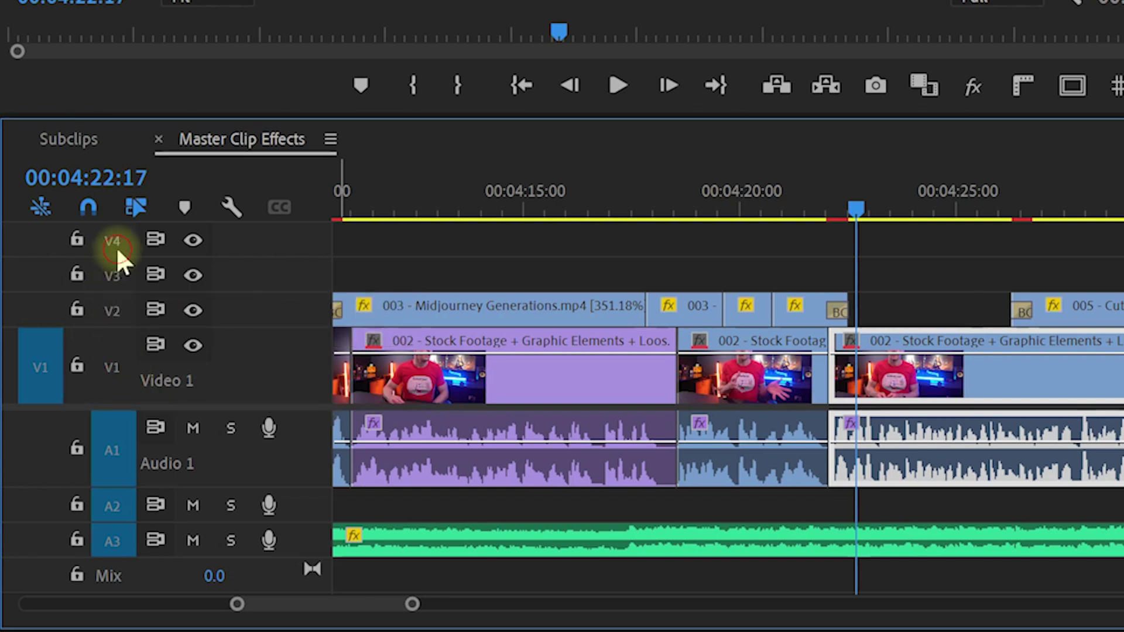
left_click(116, 247)
left_click(117, 272)
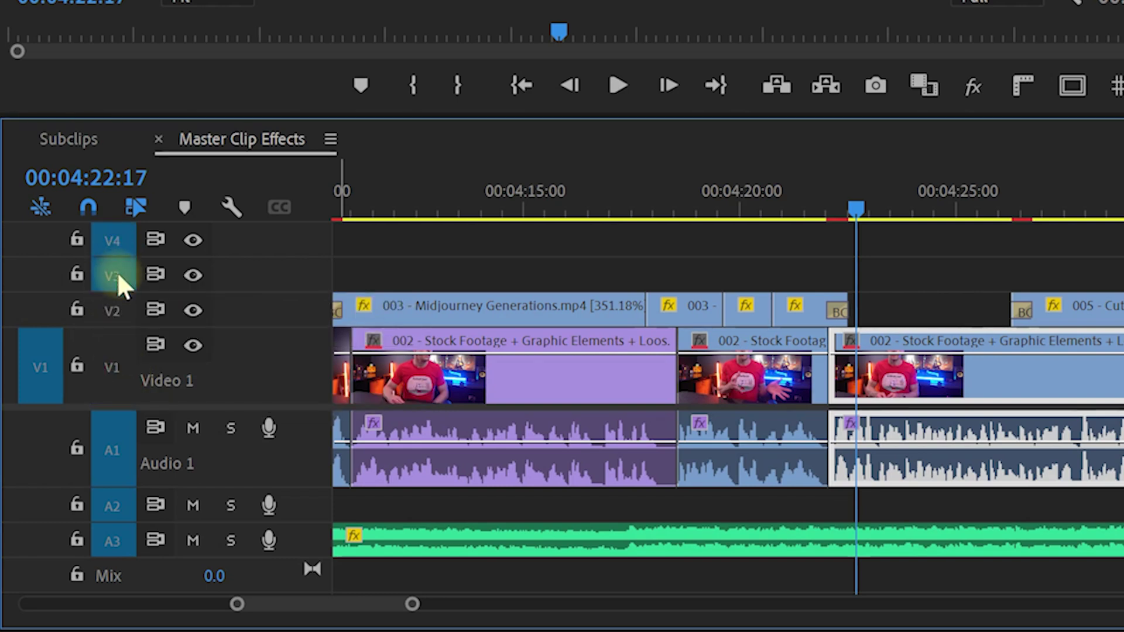
left_click(118, 437)
left_click(113, 541)
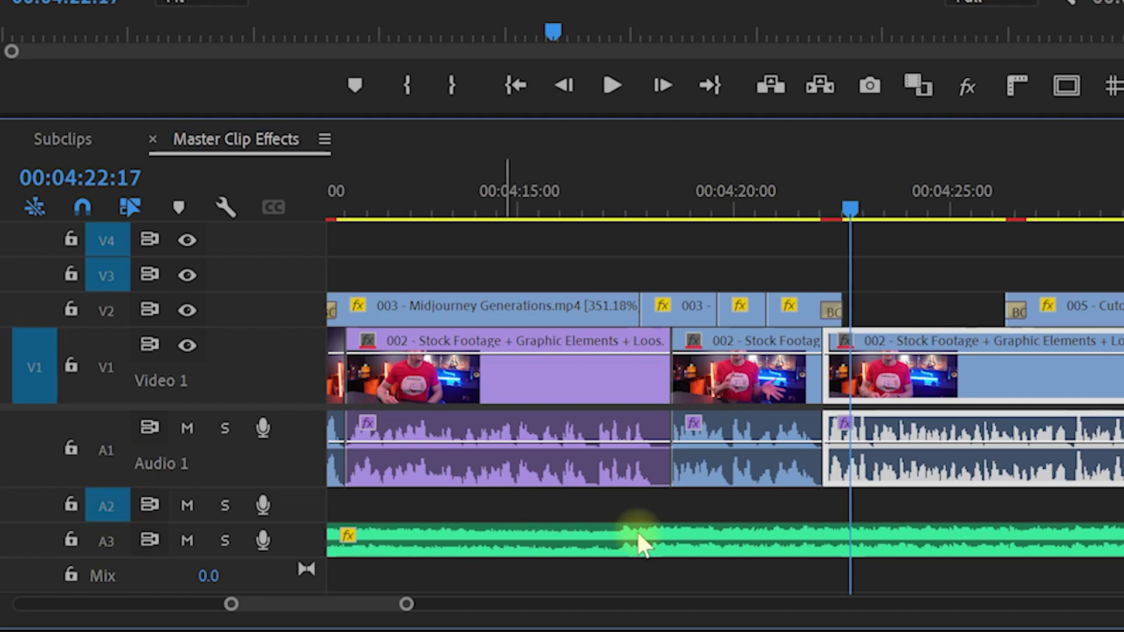
key("ctrl+v")
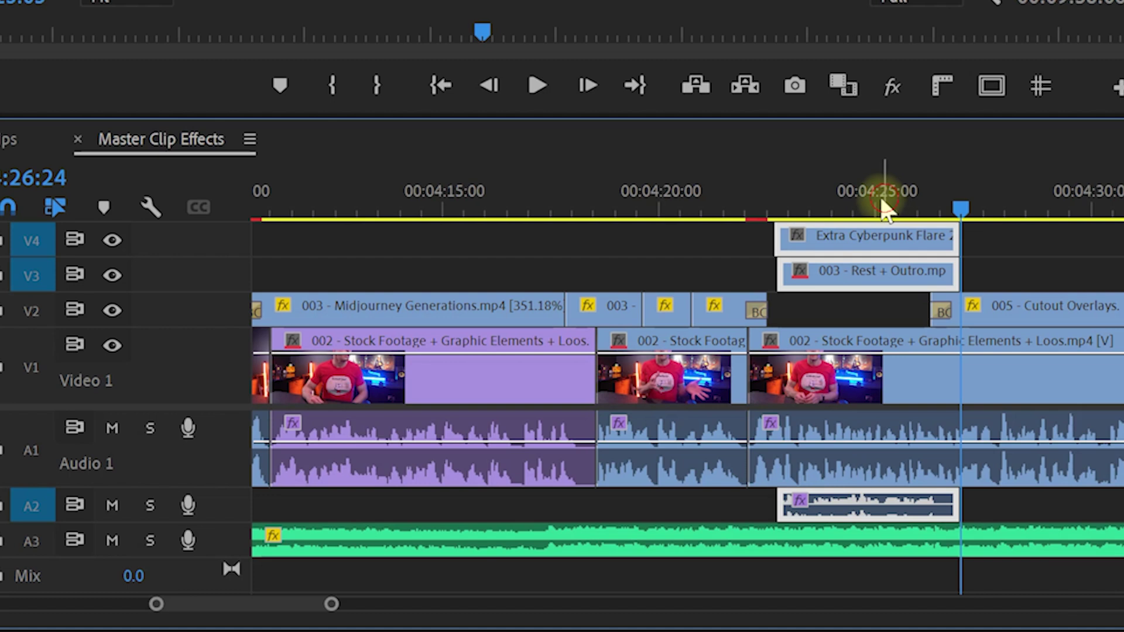
left_click_drag(884, 205, 850, 205)
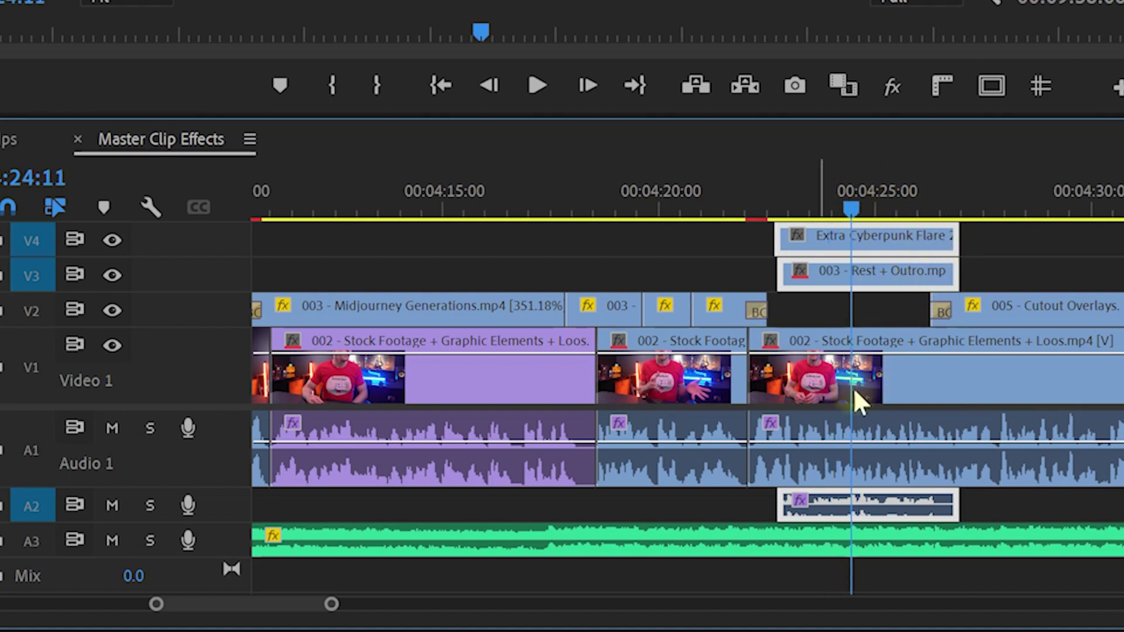
scroll(895, 388, "down", 1)
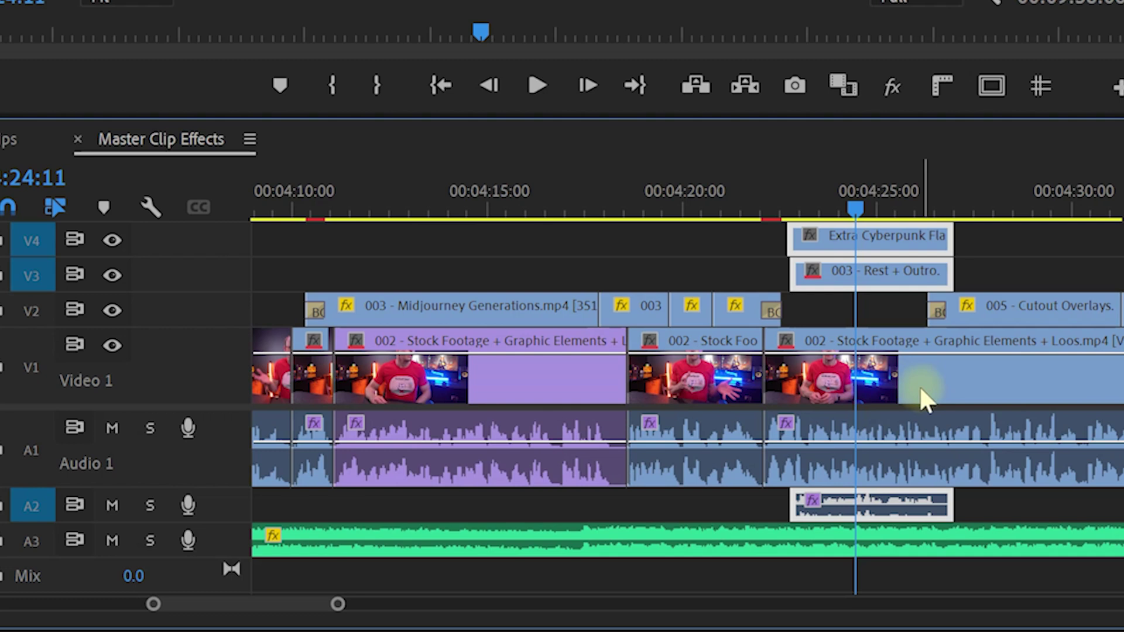